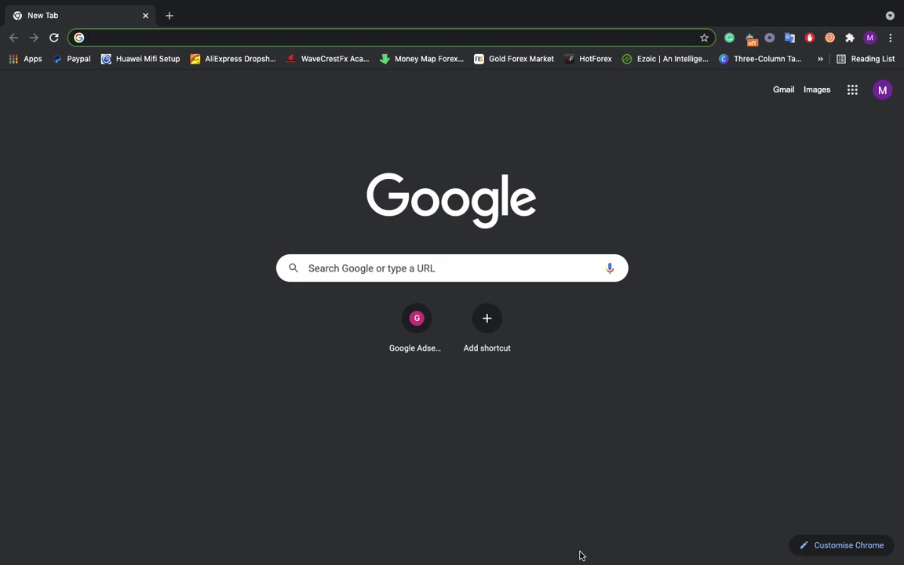
Open the canva.com website.
text(canv)
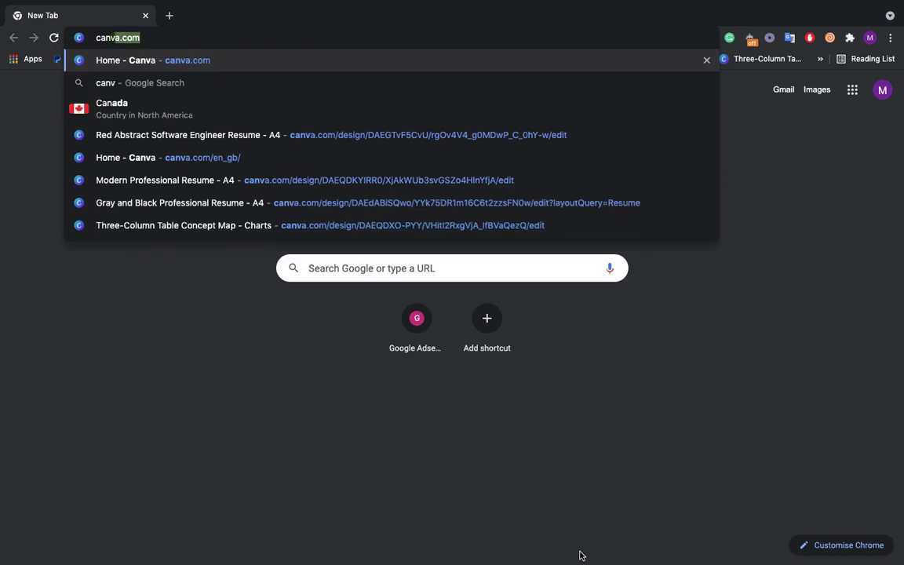
text(a.com)
key(Return)
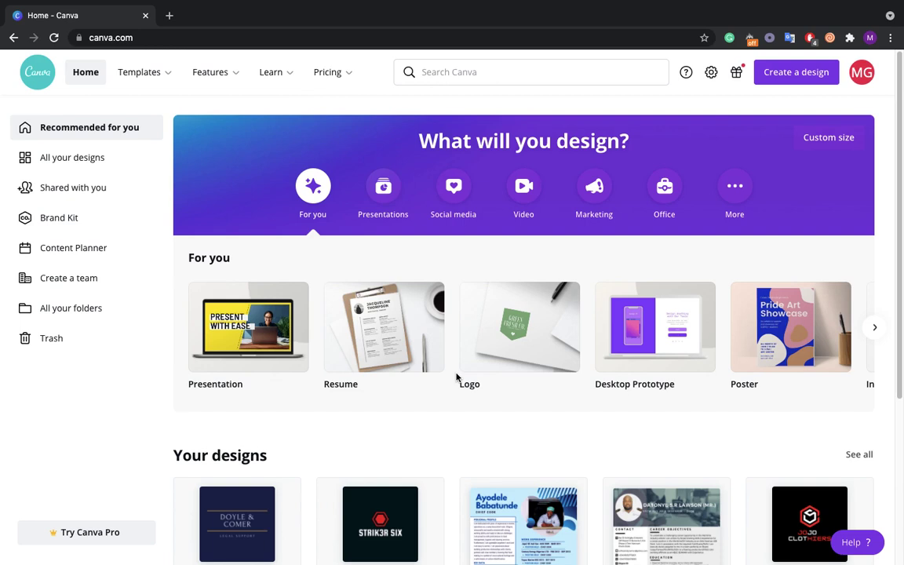
Create a blank Logo design and apply the purple "flow" Sunset Yoga & Meditation template.
mouse_move(519, 318)
scroll(517, 396, down, 3)
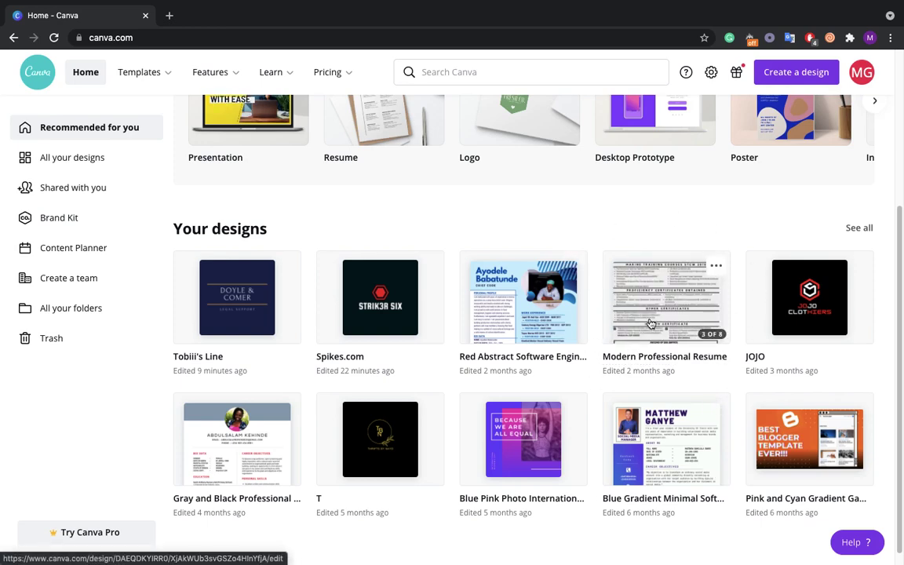
scroll(650, 323, up, 3)
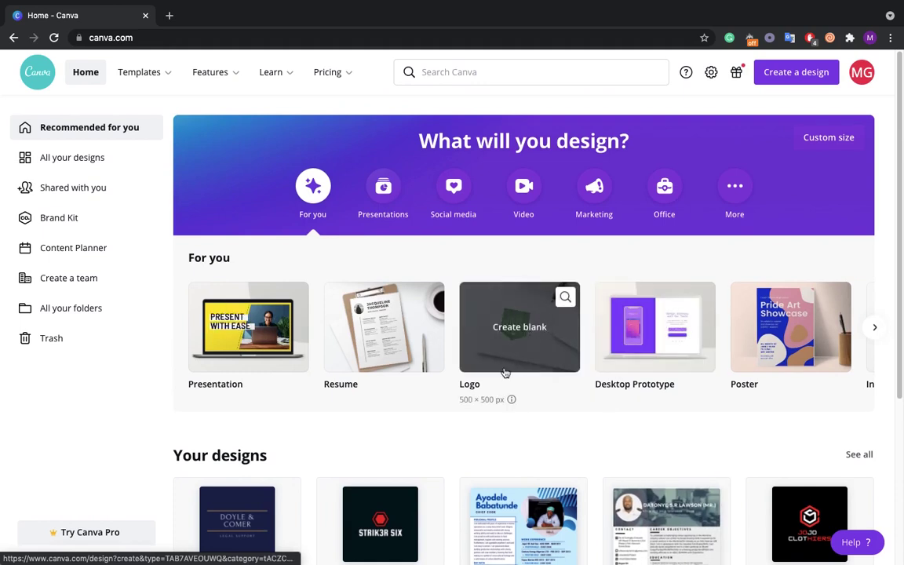
click(502, 359)
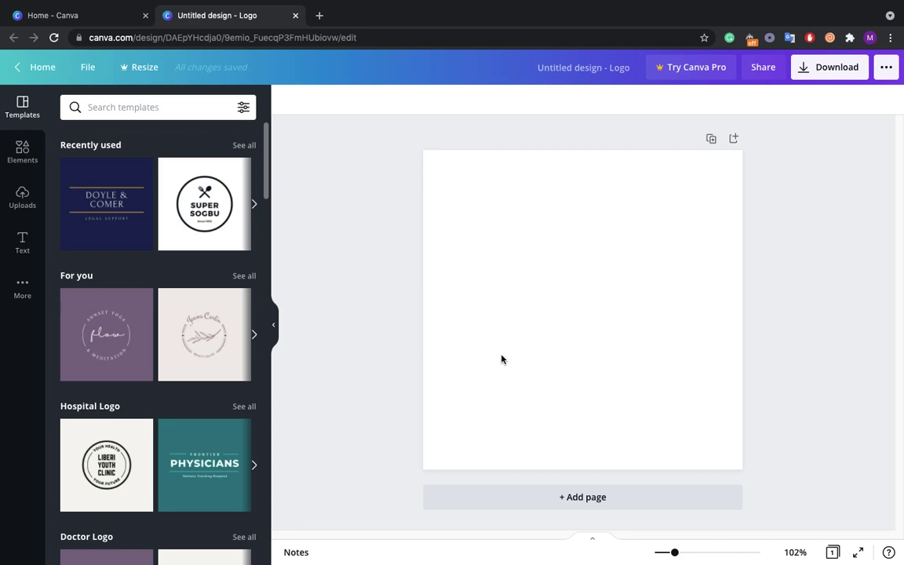
click(121, 350)
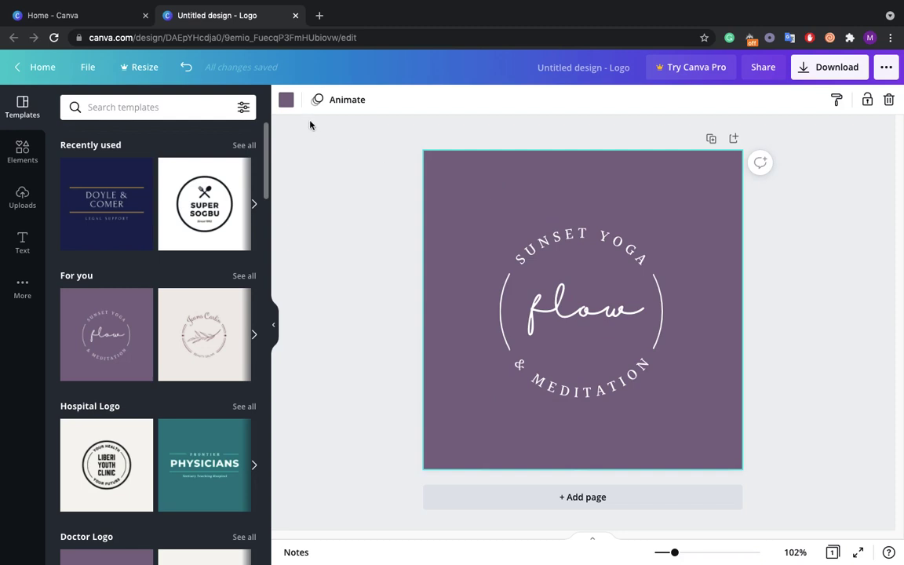
Try black and light grey as the background colour of the logo.
click(285, 100)
click(73, 280)
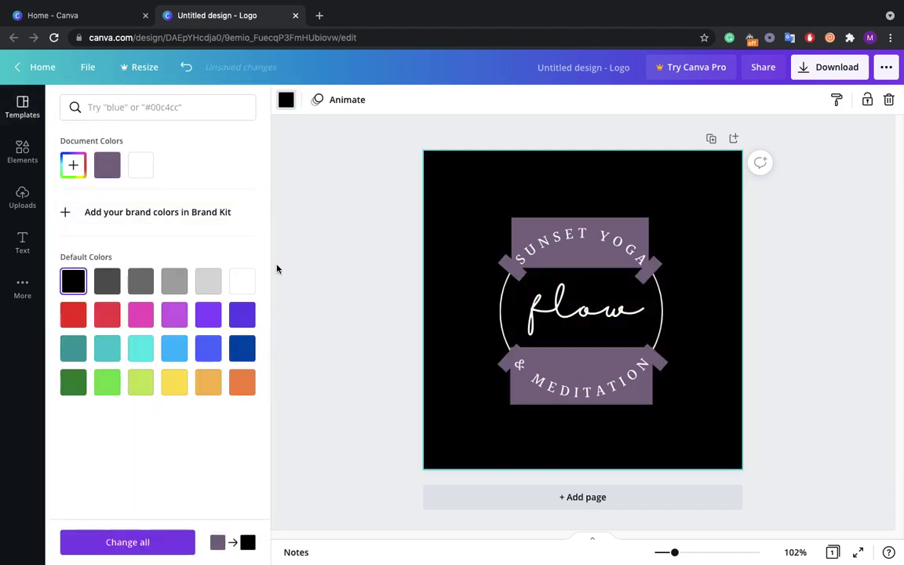
click(580, 246)
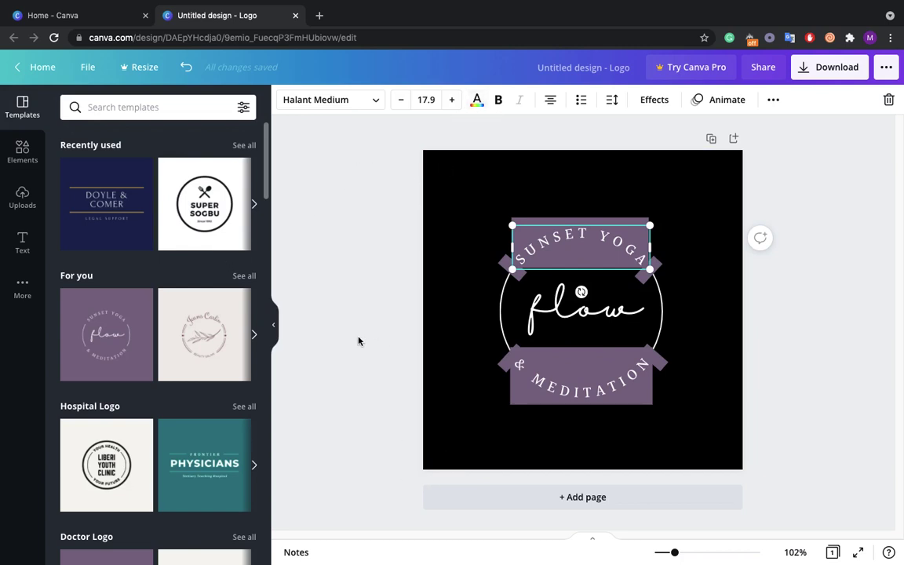
click(447, 298)
click(286, 99)
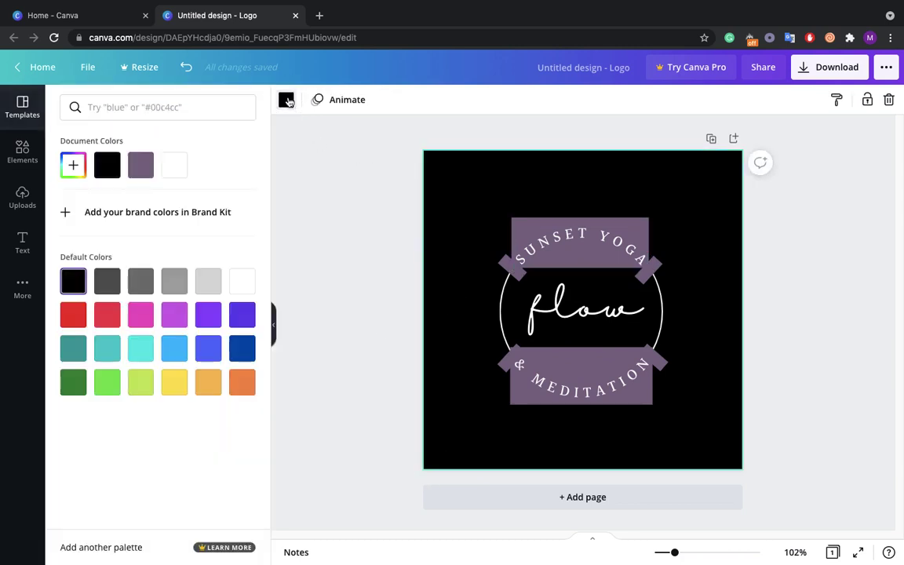
click(208, 286)
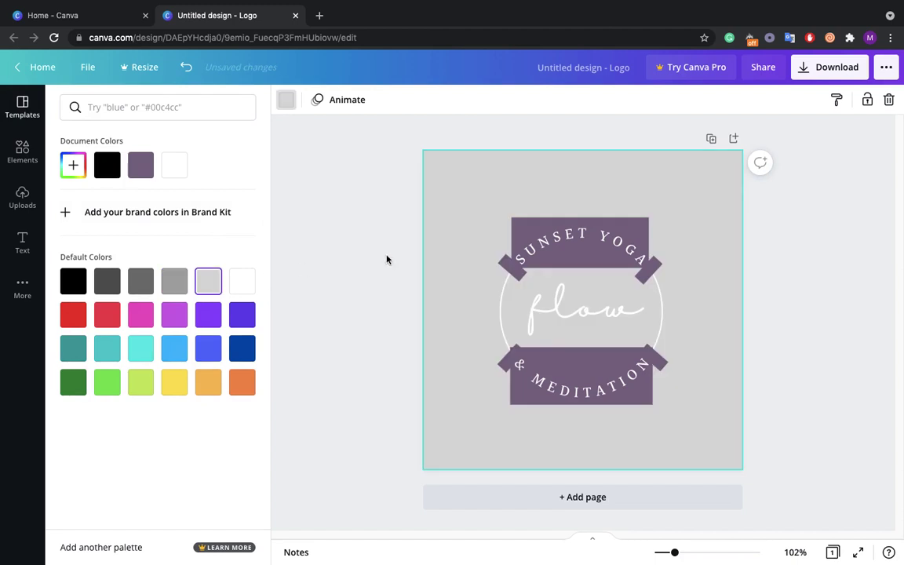
Try black on the curved SUNSET YOGA text and return it to white.
click(601, 251)
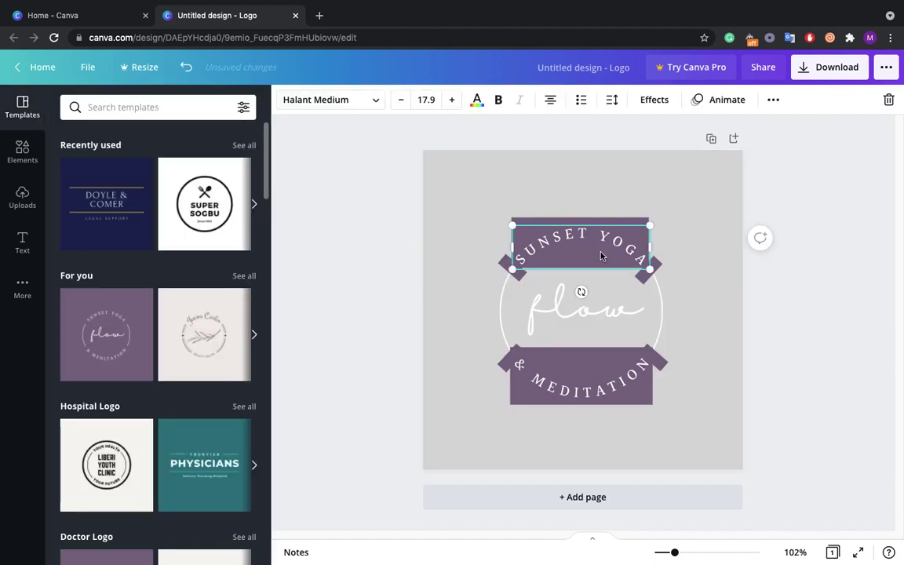
click(477, 107)
click(72, 281)
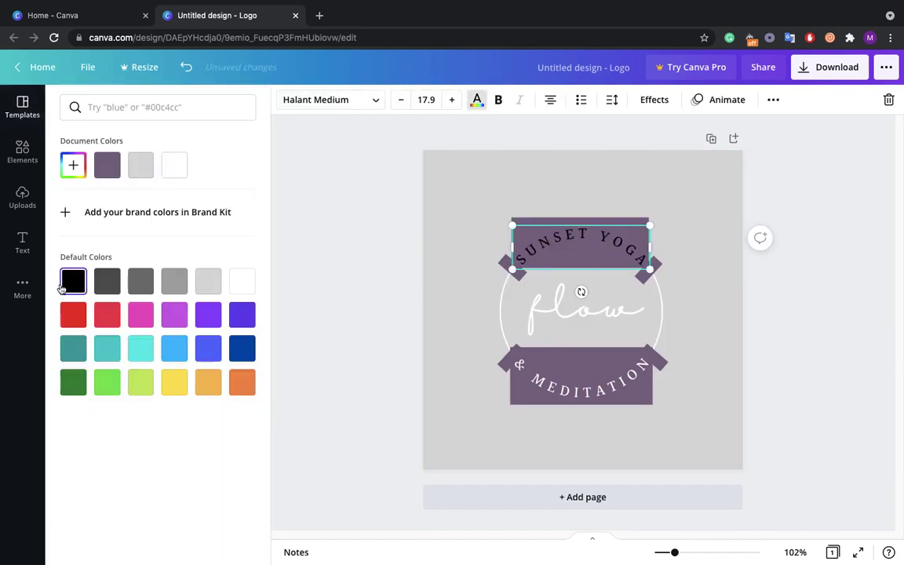
click(241, 283)
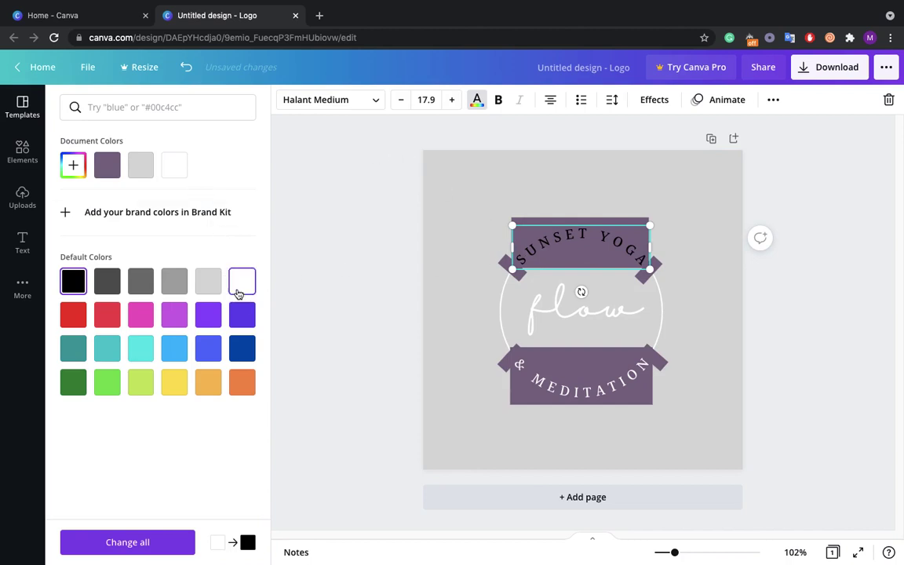
double_click(582, 259)
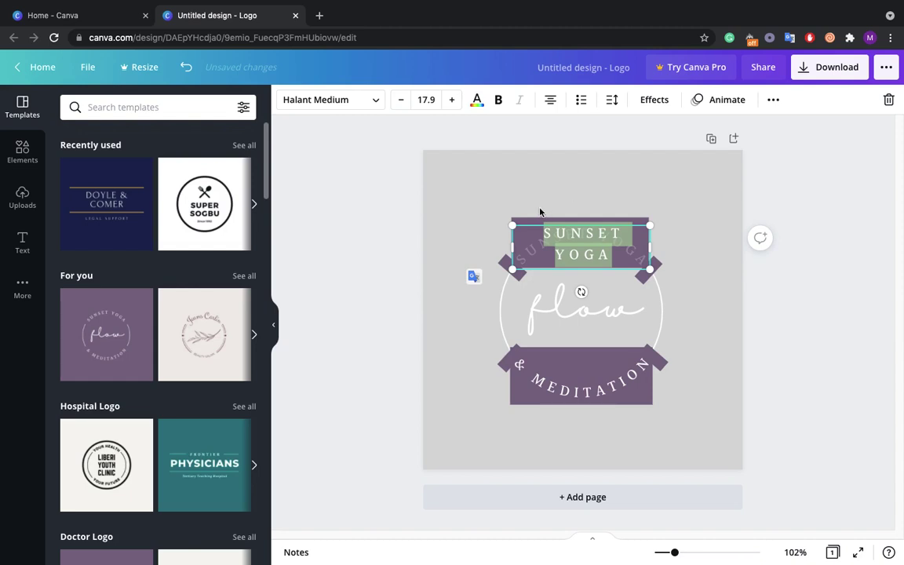
click(504, 152)
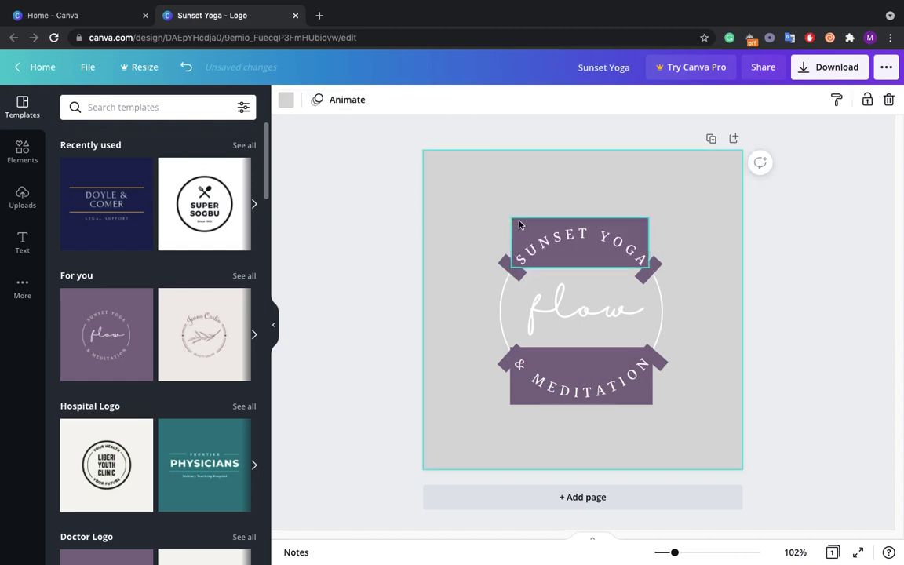
Fill the purple rectangle behind the SUNSET YOGA text with black.
click(518, 228)
click(289, 100)
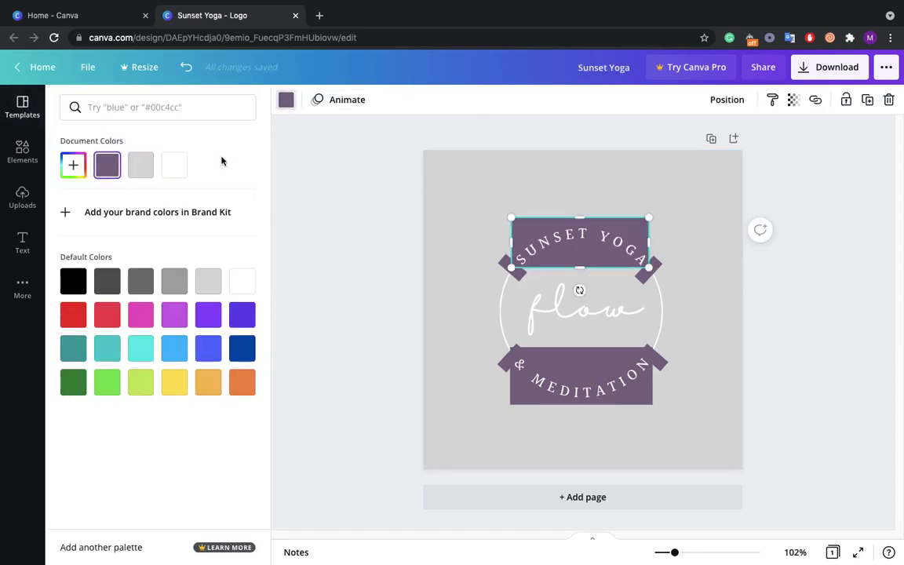
click(78, 279)
click(448, 178)
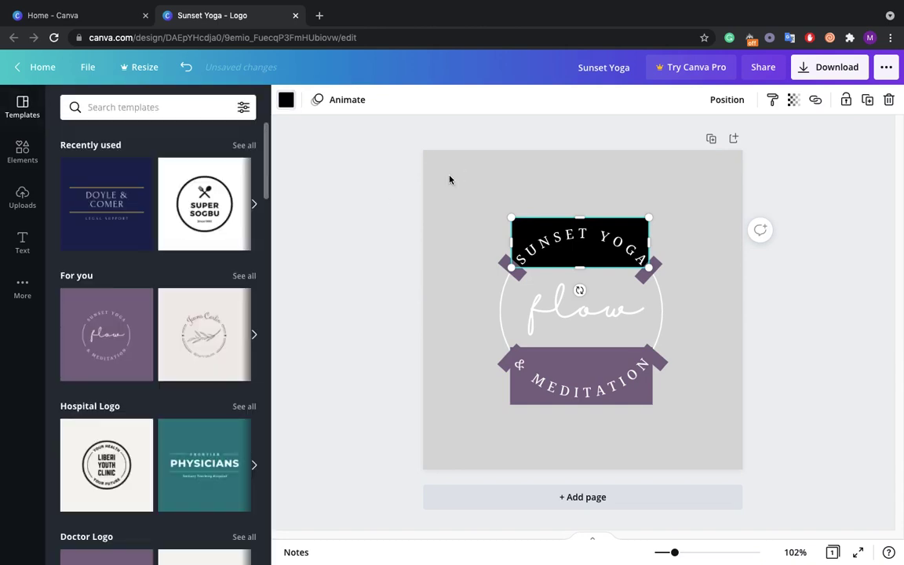
Set the logo's background colour to black.
click(449, 182)
click(286, 100)
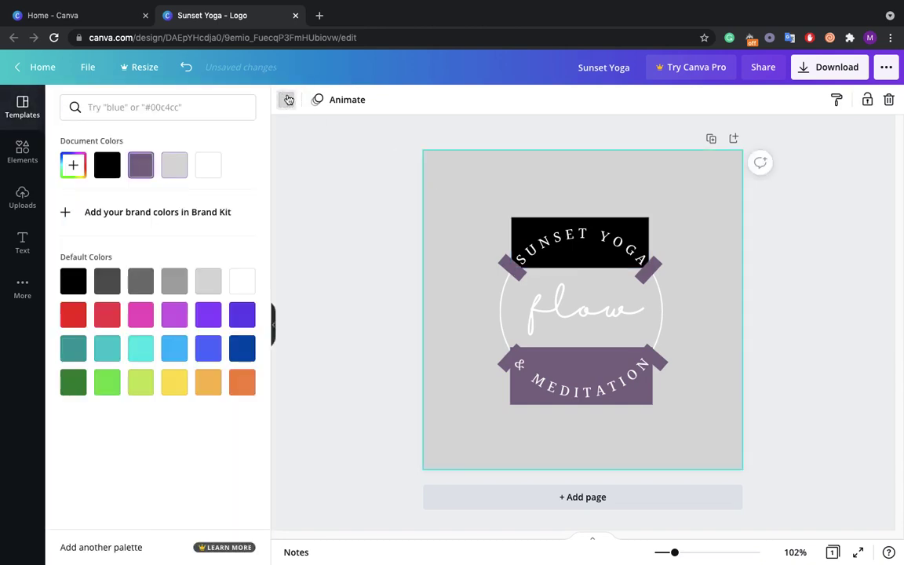
click(74, 280)
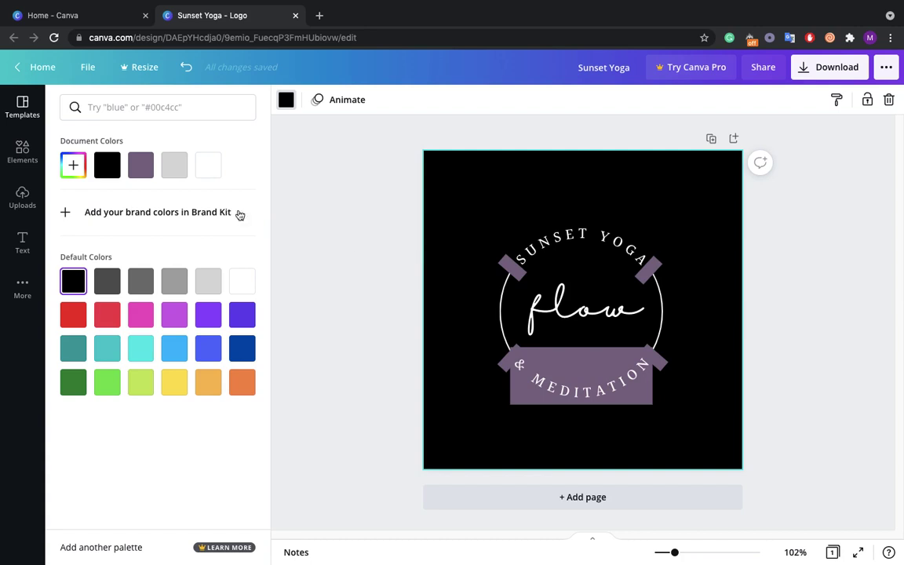
click(73, 165)
drag(80, 277, 17, 218)
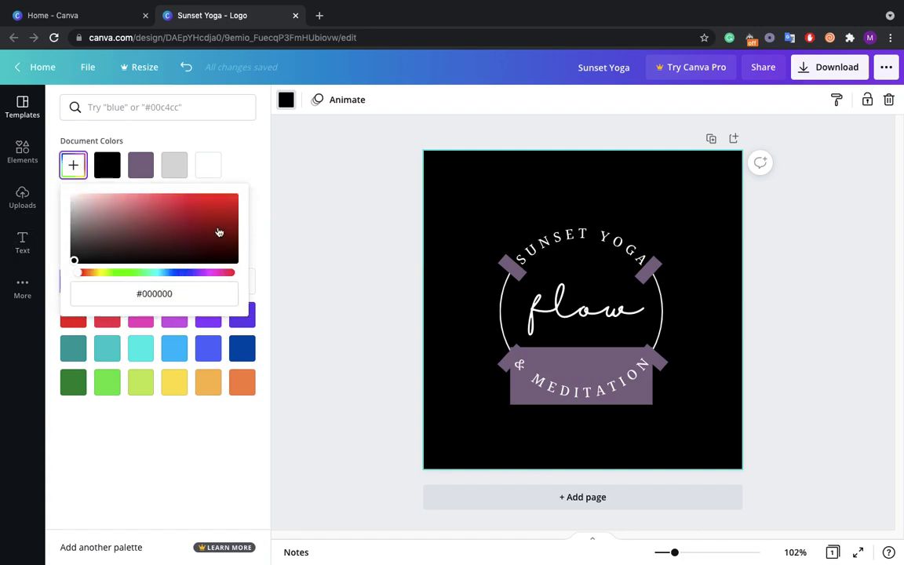
click(328, 269)
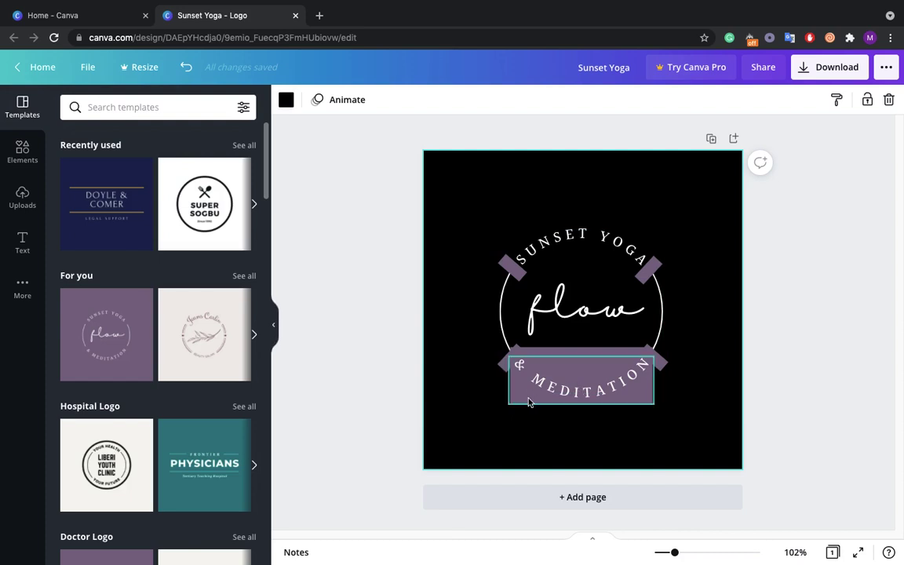
Fill the purple rectangle behind the "& MEDITATION" text with black.
click(529, 401)
click(415, 275)
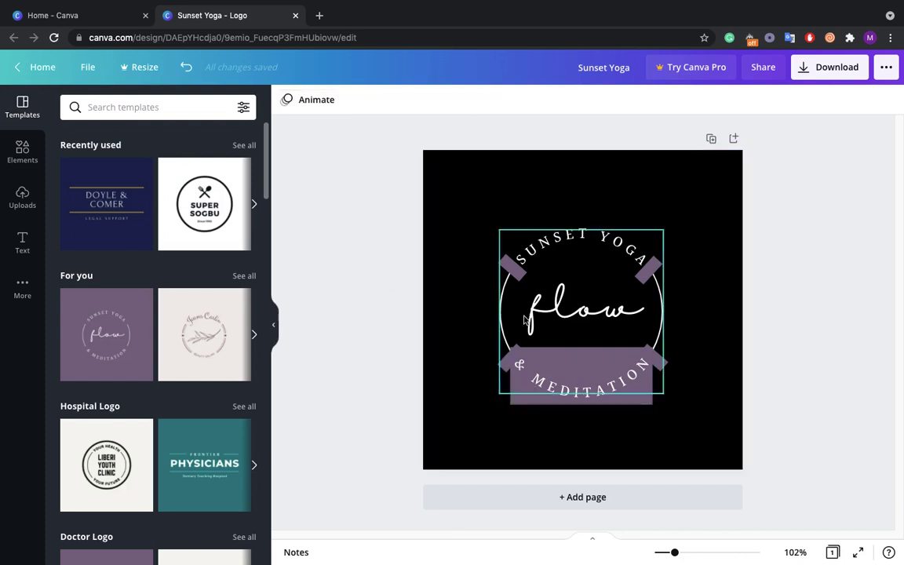
click(561, 350)
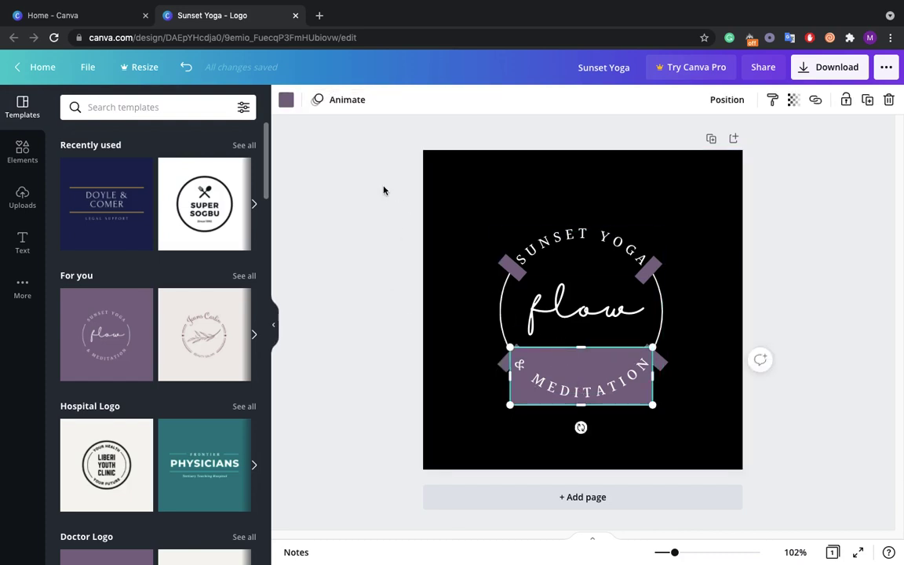
click(285, 100)
click(109, 166)
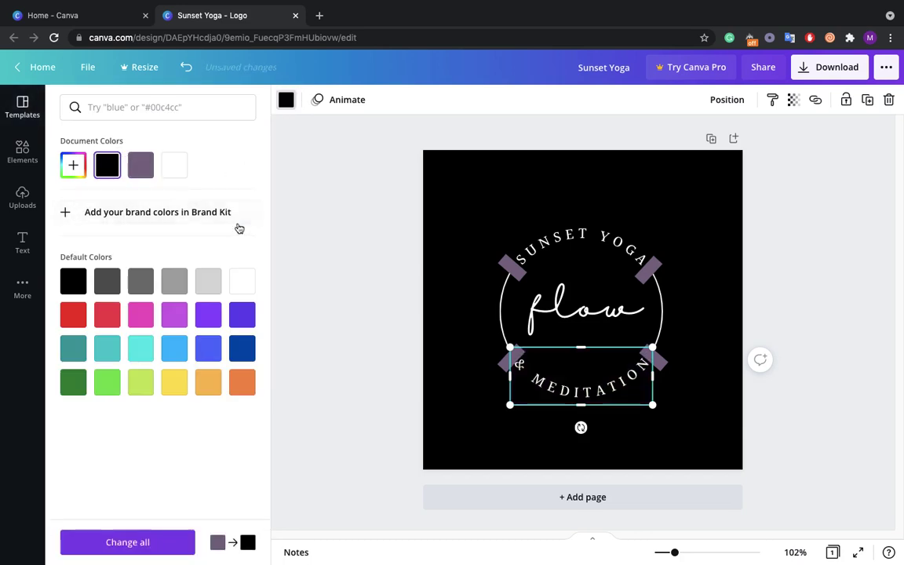
key(Escape)
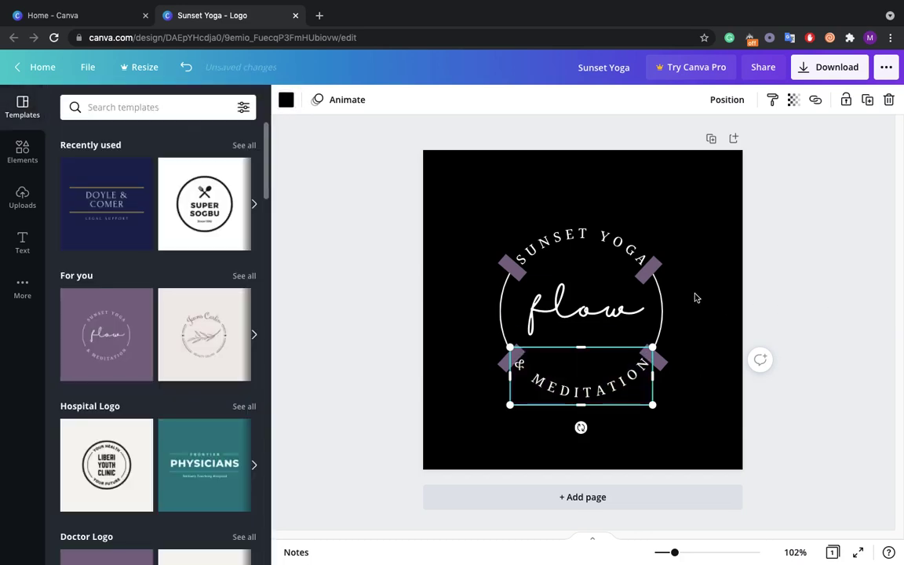
Recolour the small purple rectangles at the ends of the circle's arcs white.
click(646, 270)
click(285, 100)
click(241, 283)
click(506, 272)
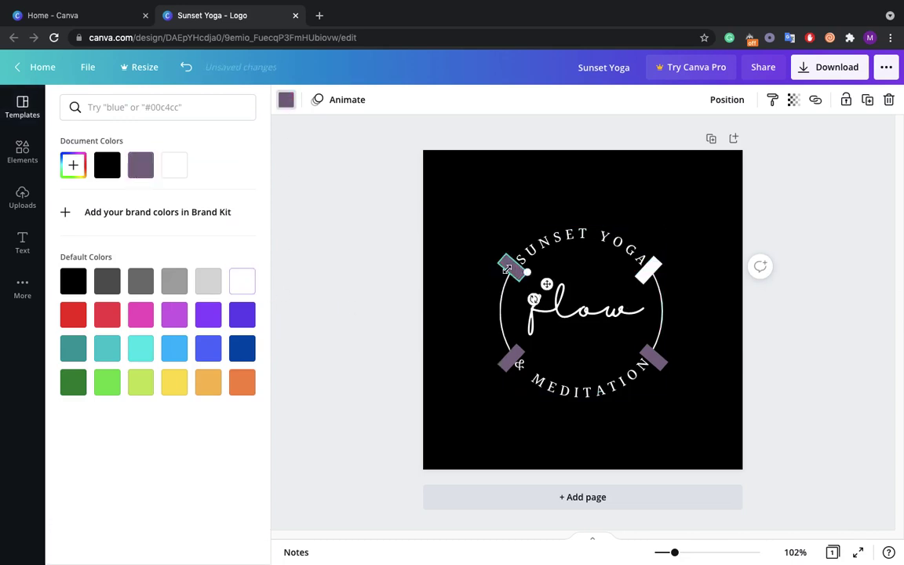
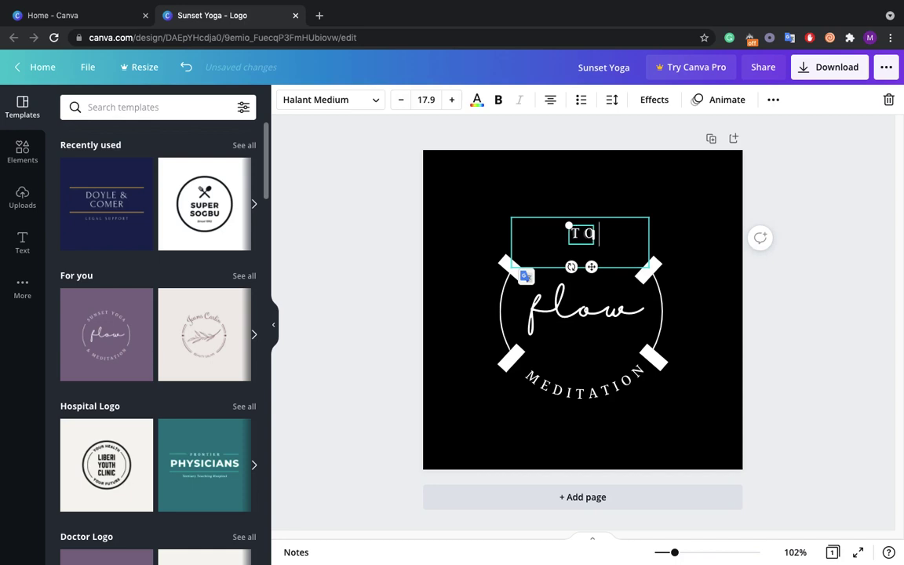
Replace the upper curved text SUNSET YOGA with "TOBIII LINE".
text(III)
key(Return)
text(LINE)
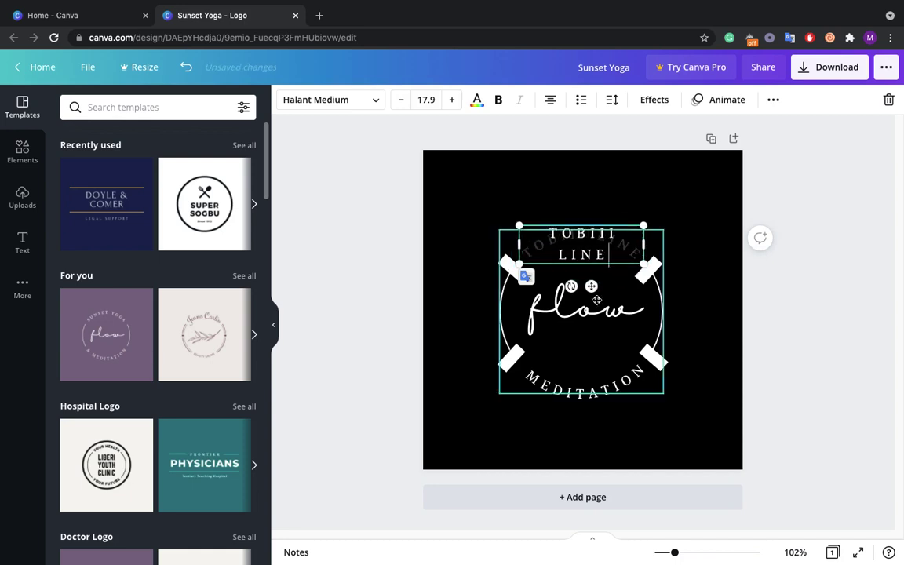
click(823, 405)
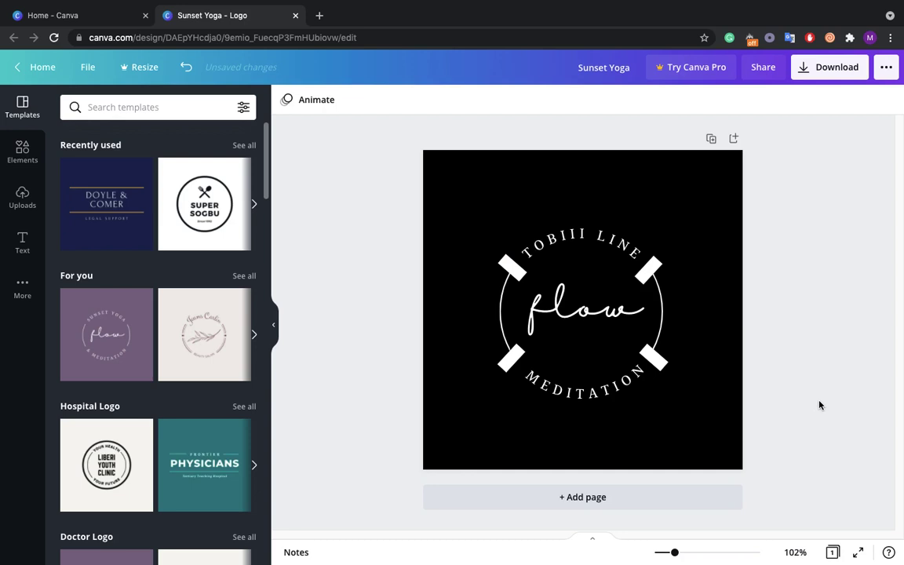
Replace the lower curved text MEDITATION with "MEN'S FASHION".
click(581, 400)
double_click(581, 399)
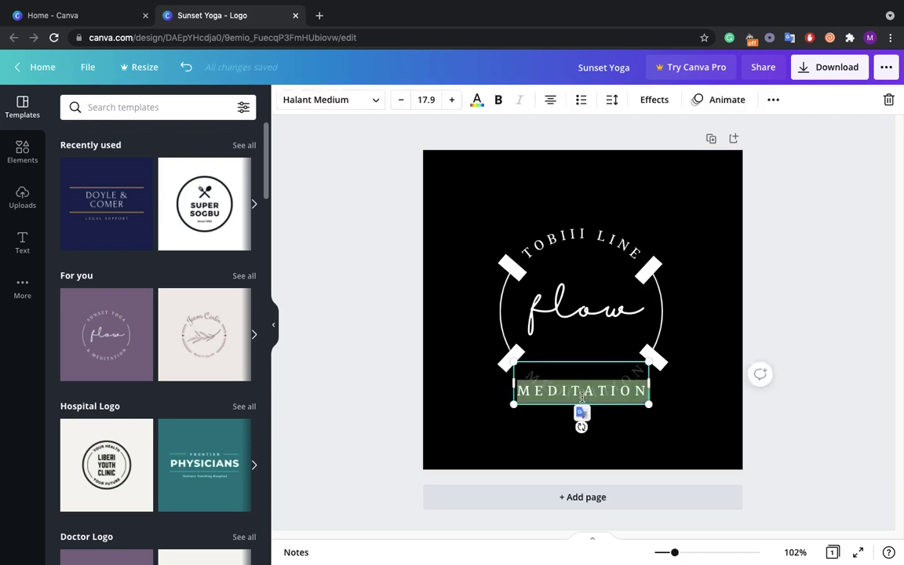
text(M)
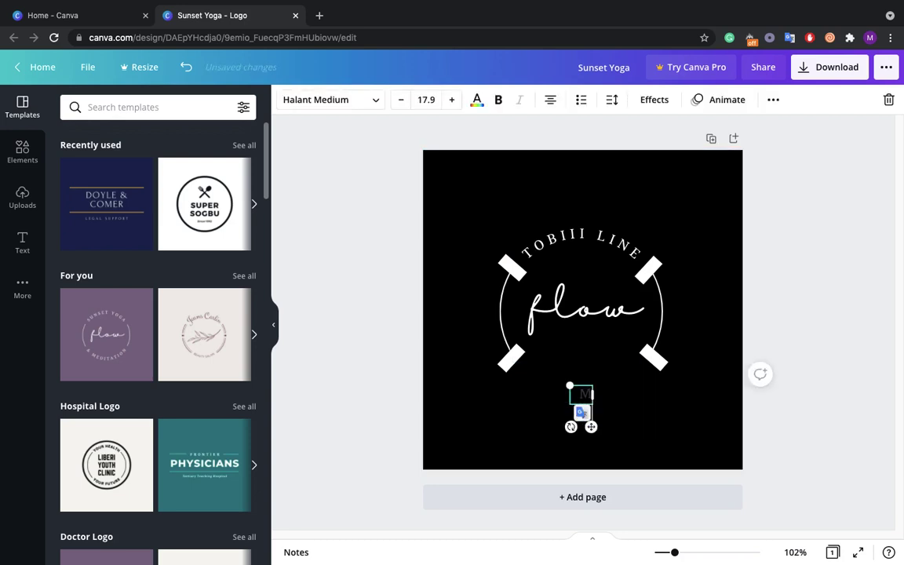
text(EN'S)
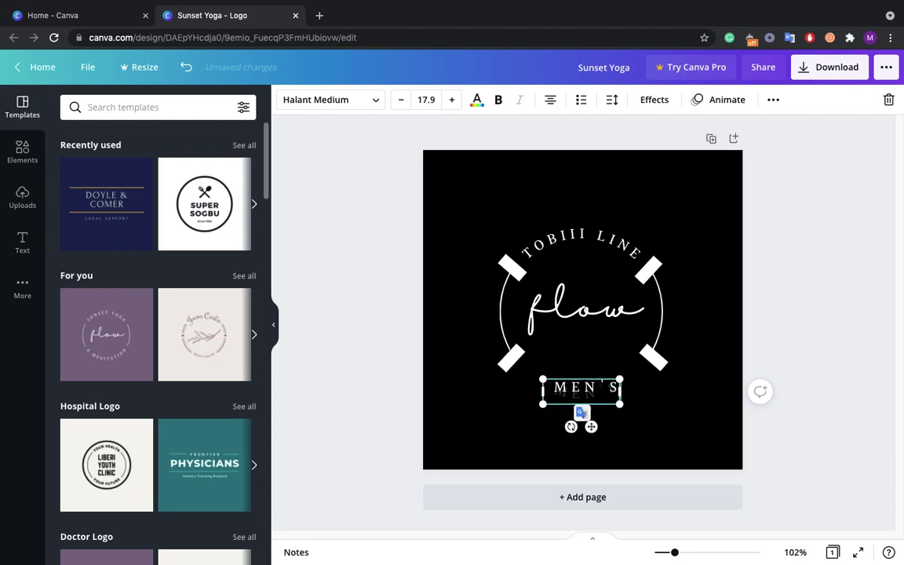
text( FASH)
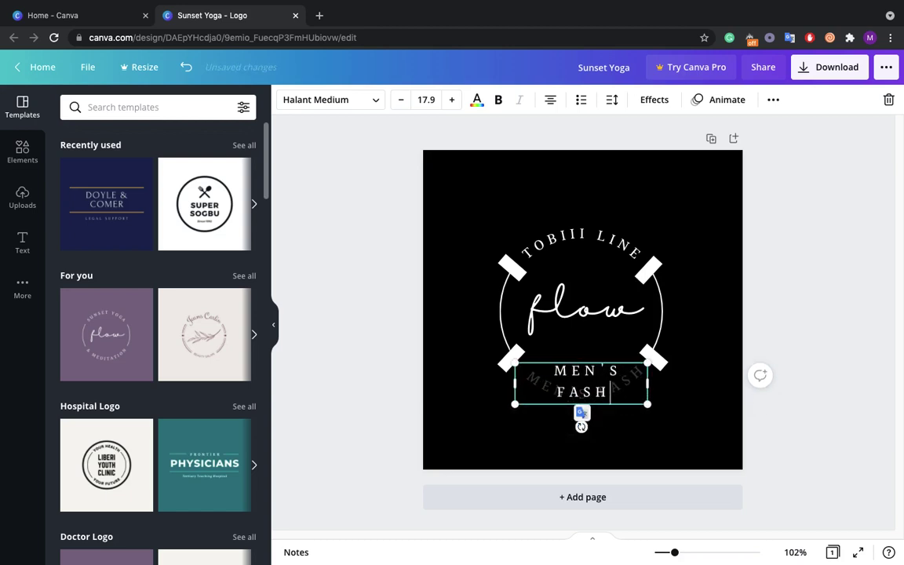
text(ION)
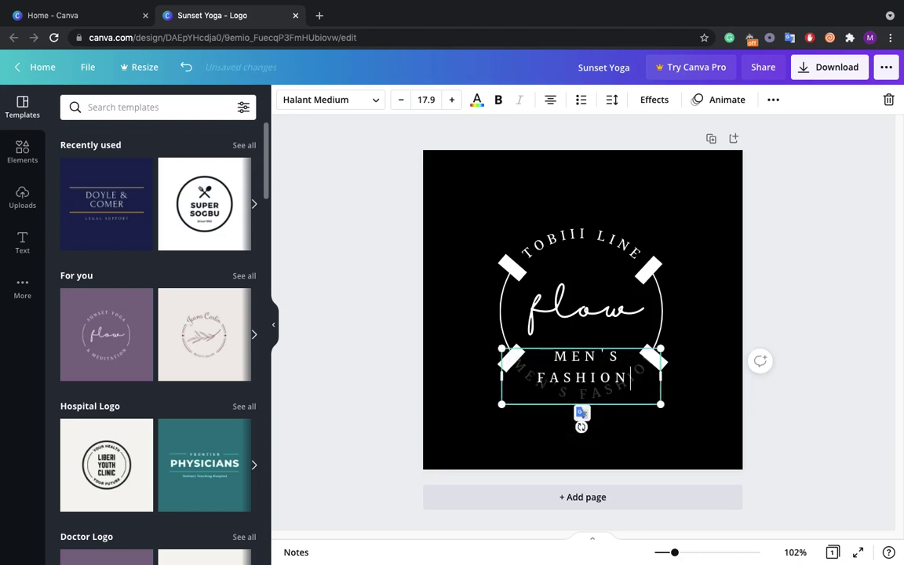
click(828, 382)
click(634, 375)
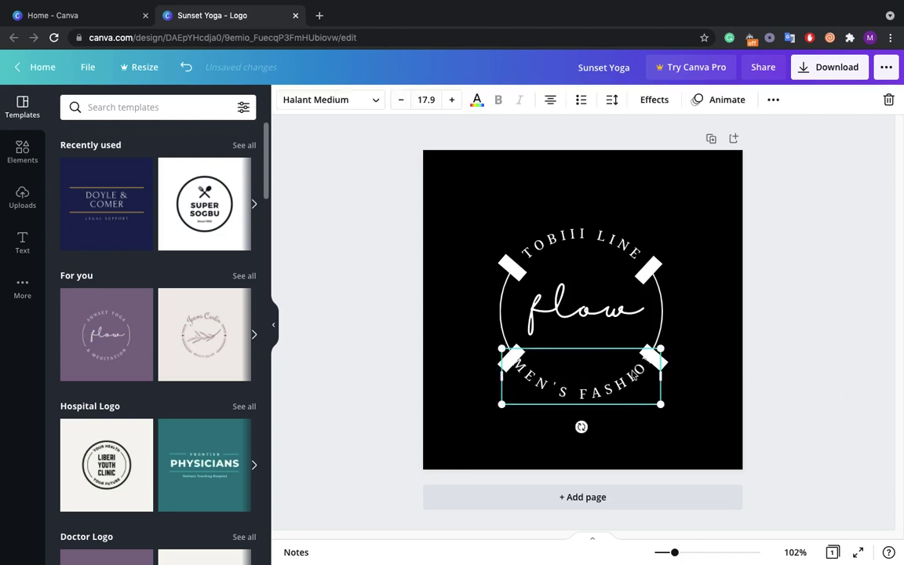
Reduce the font size of the lower curved text MEN'S FASHION to 14.9.
click(633, 372)
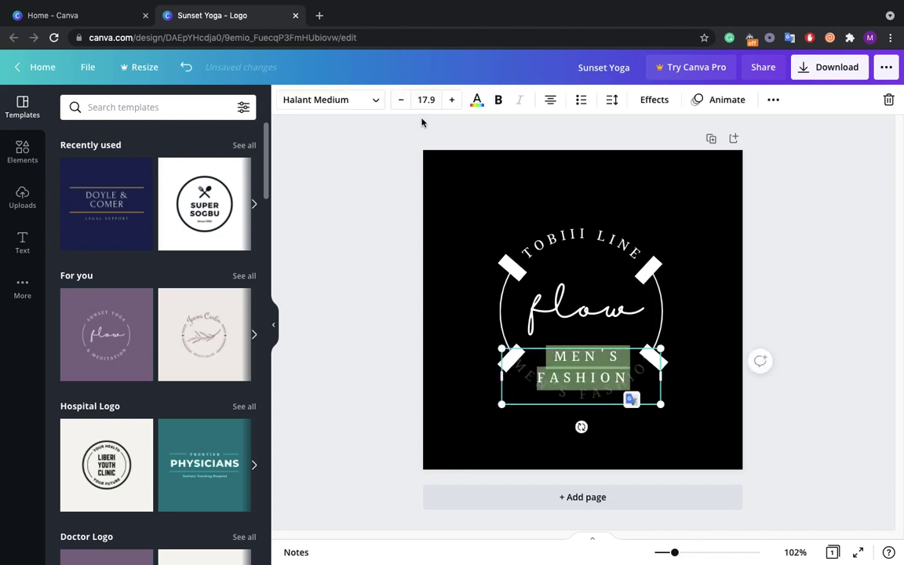
click(400, 99)
click(401, 99)
click(400, 100)
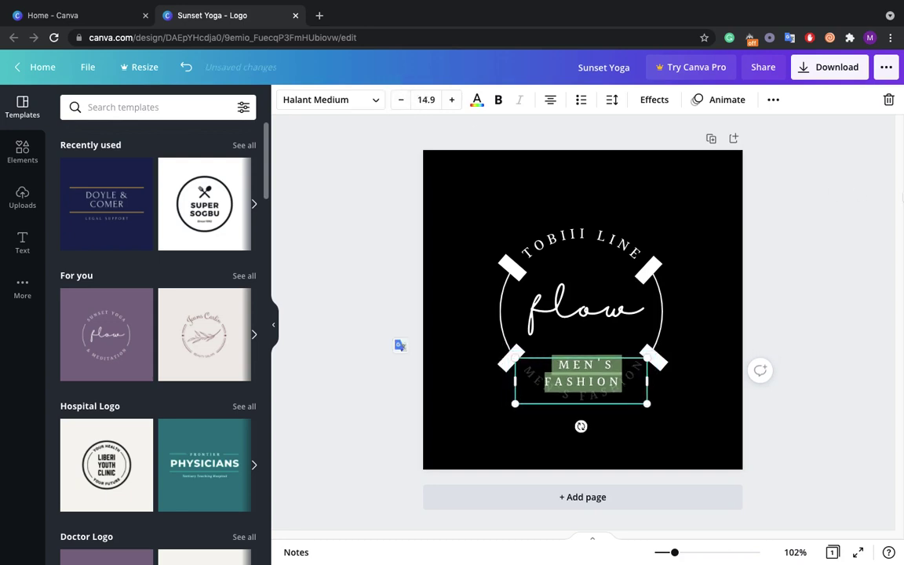
click(858, 295)
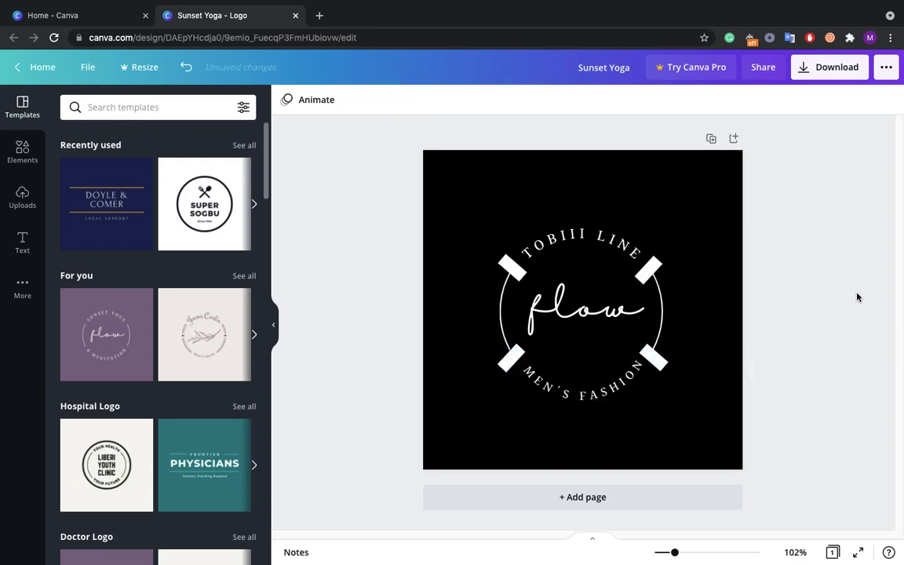
Replace the script word "flow" in the middle of the circle with "Tobii".
click(563, 316)
double_click(563, 316)
text(T)
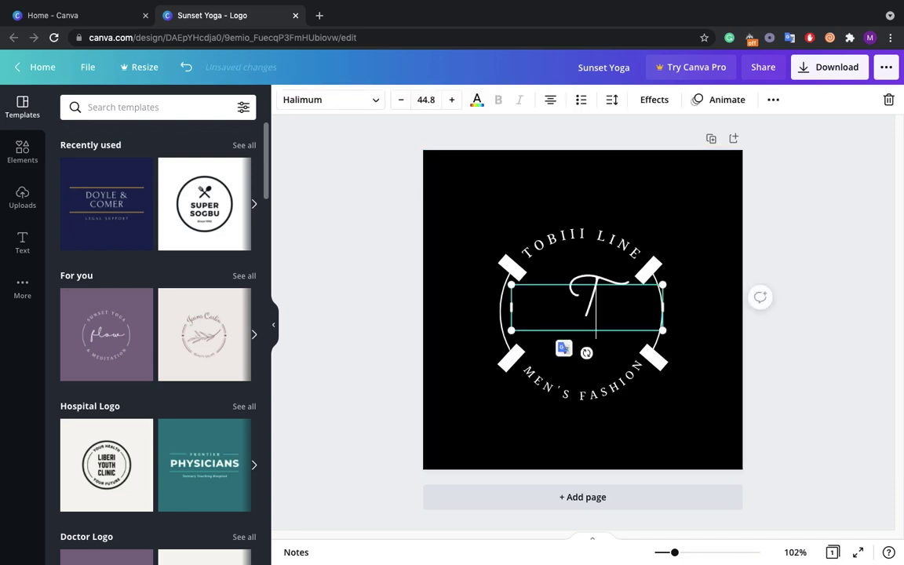
text(obiii)
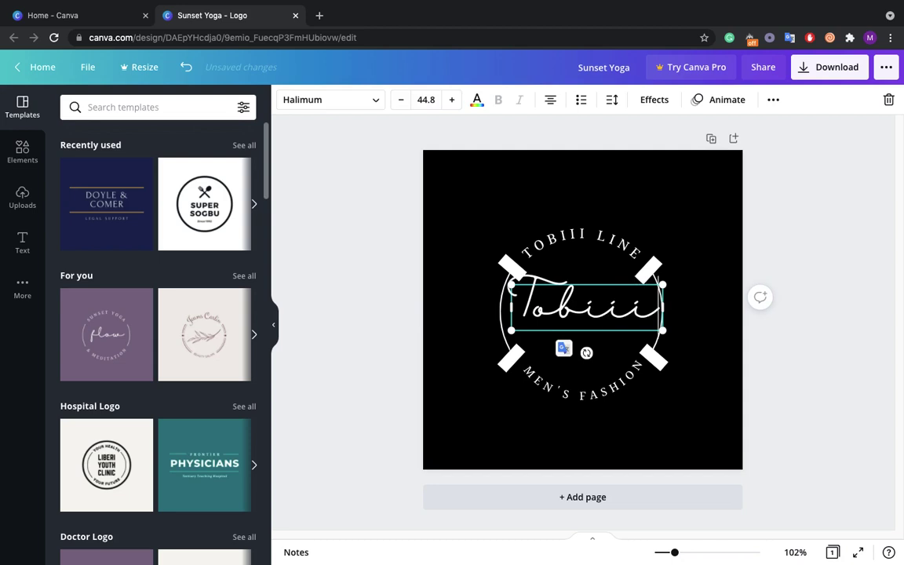
key(BackSpace)
click(777, 388)
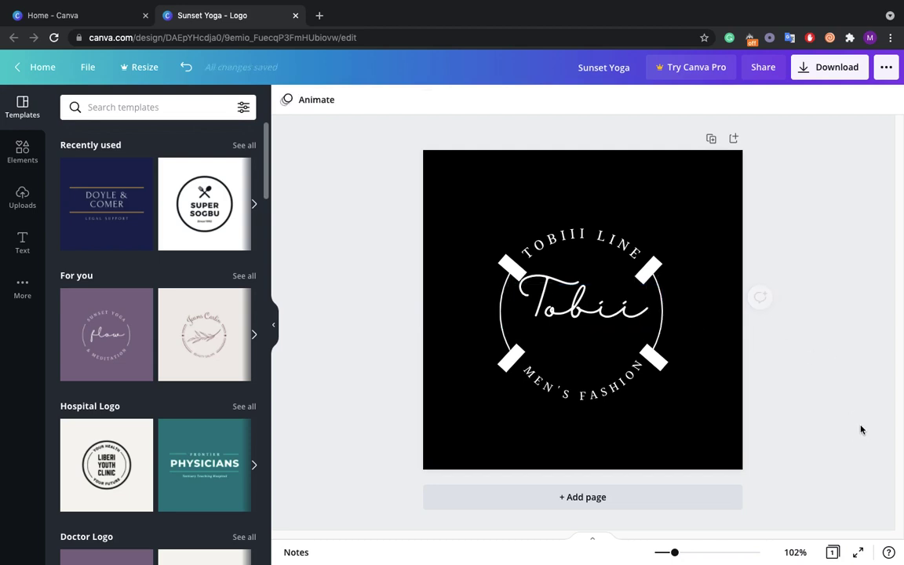
Shrink the script text Tobii to size 36.5 and centre it within the circle.
mouse_move(626, 336)
mouse_down()
mouse_move(617, 327)
mouse_move(646, 336)
mouse_move(614, 325)
mouse_move(655, 353)
mouse_move(629, 347)
mouse_up()
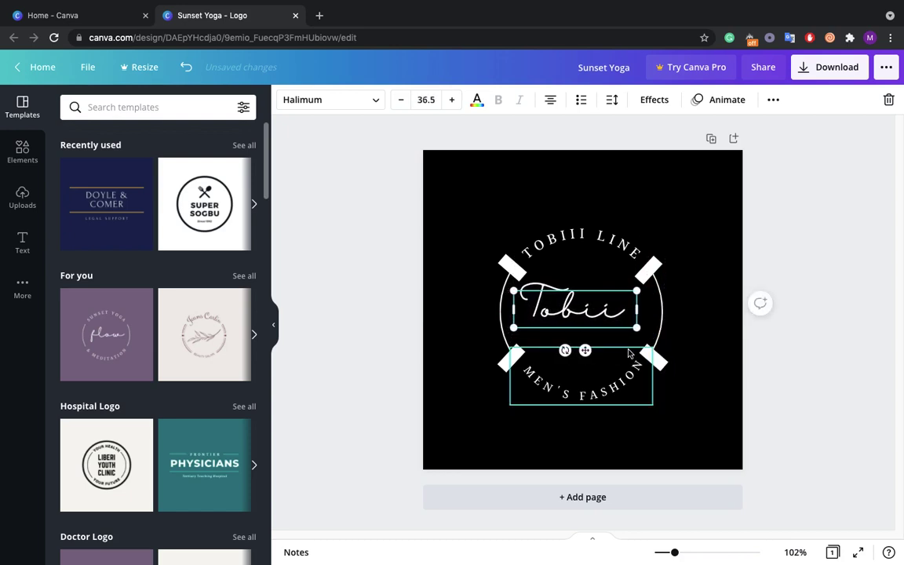
click(813, 268)
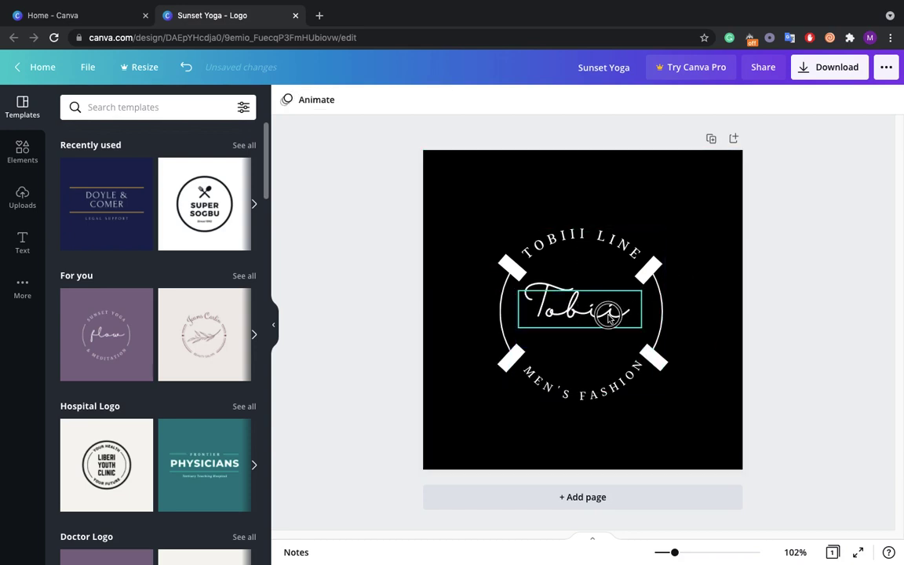
click(610, 318)
key(Down)
key(Down)
key(Down)
key(Down)
key(Down)
key(Down)
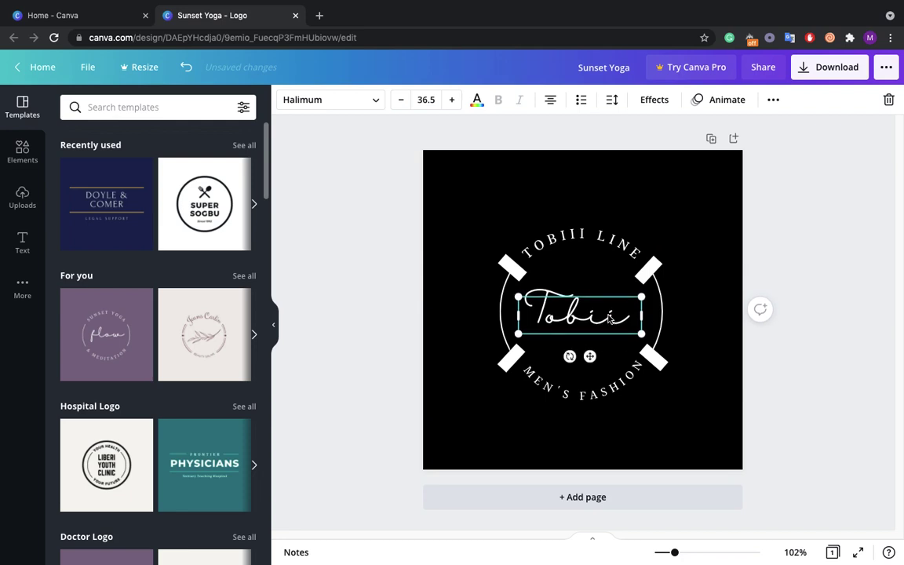
click(815, 252)
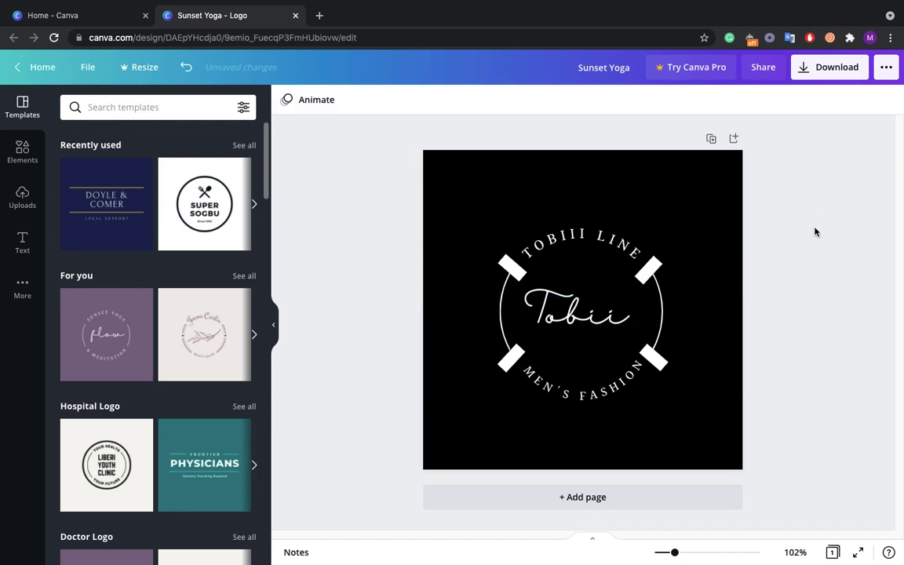
Move the two lower white rectangles slightly inward, closer to the ends of MEN'S FASHION.
click(506, 361)
drag(503, 362, 502, 364)
click(885, 360)
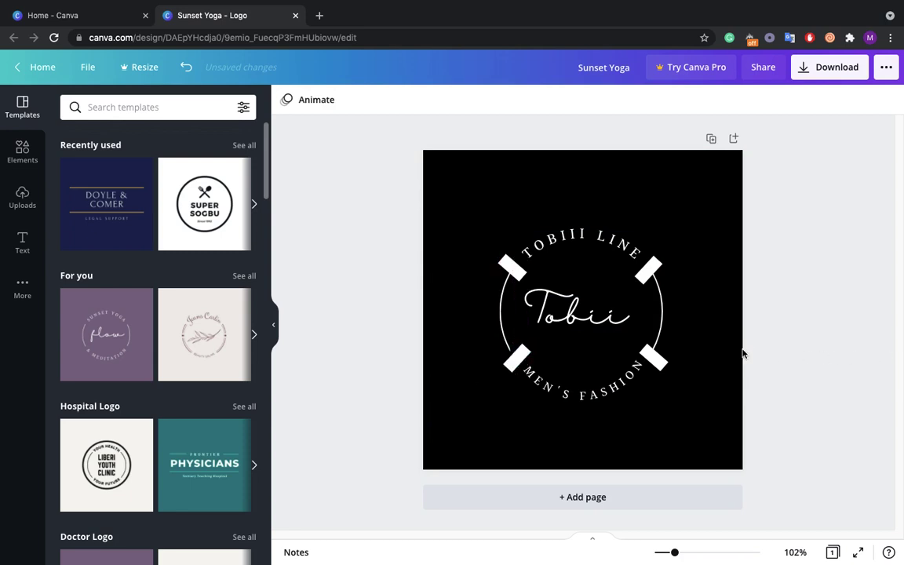
click(657, 364)
drag(658, 366, 657, 366)
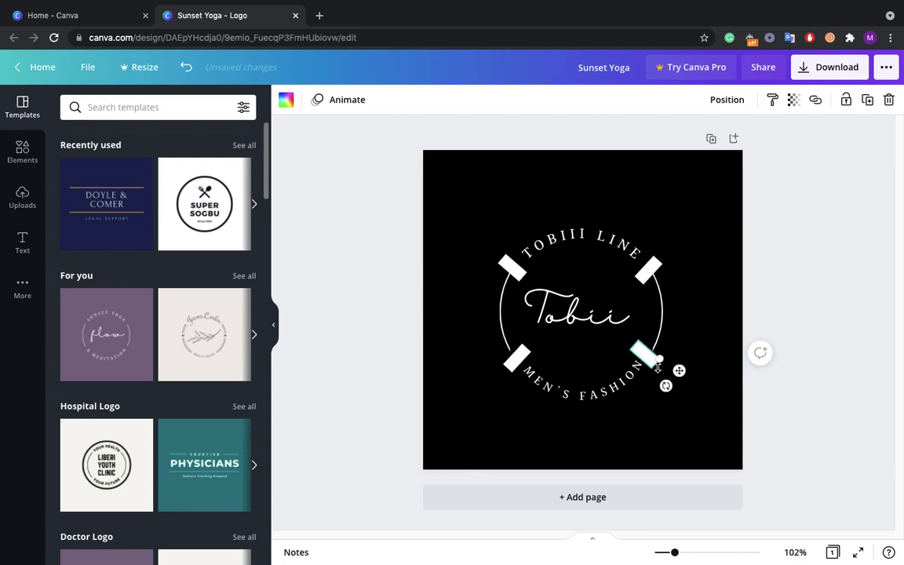
click(865, 294)
Shift the two upper white rectangles slightly inward and up, closer to the ends of TOBIII LINE.
click(651, 270)
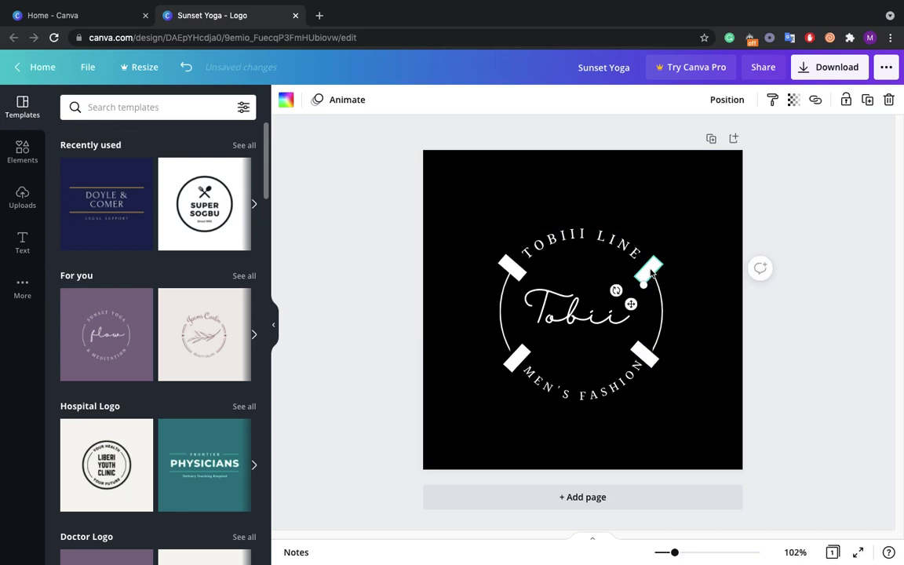
drag(651, 270, 663, 273)
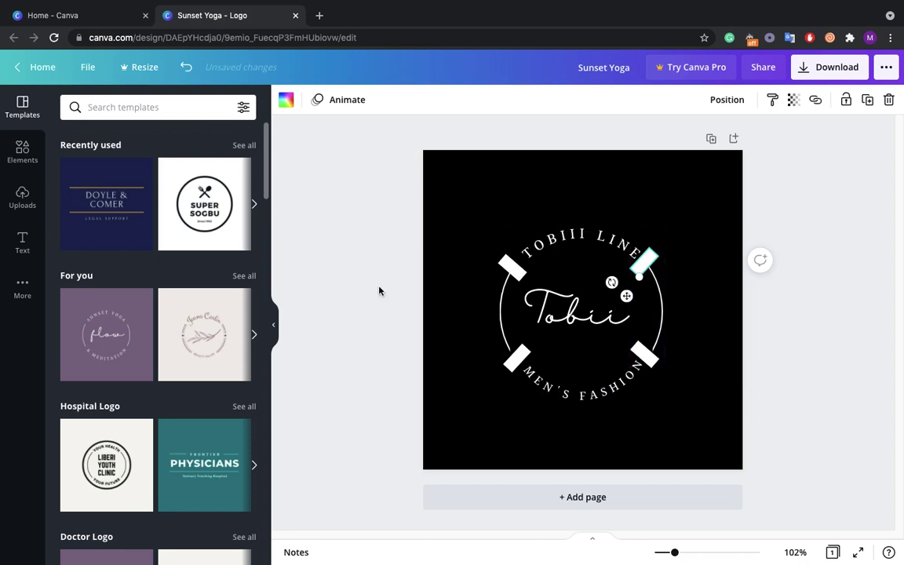
click(355, 293)
click(509, 269)
drag(509, 269, 508, 267)
click(790, 248)
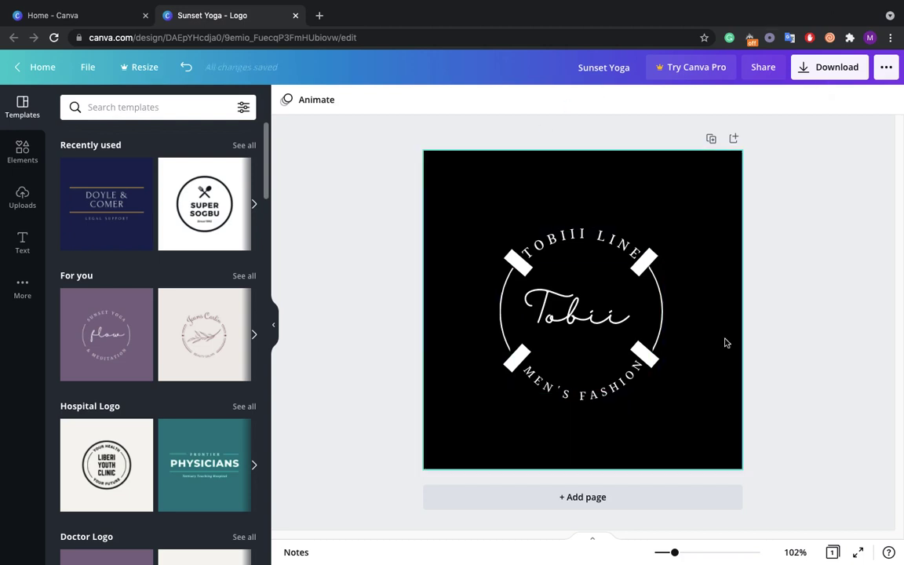
Download the finished logo as a PNG and dismiss the sharing offer.
click(831, 71)
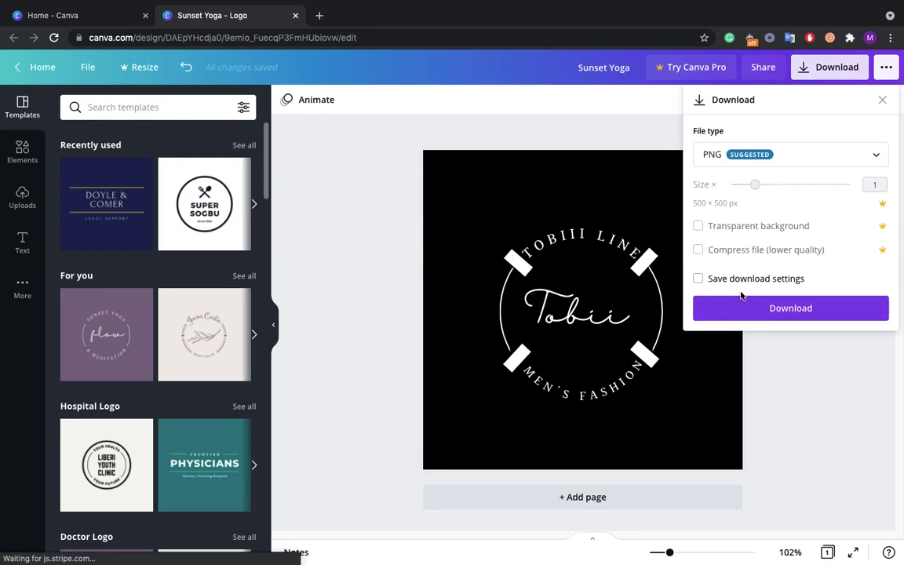
click(758, 312)
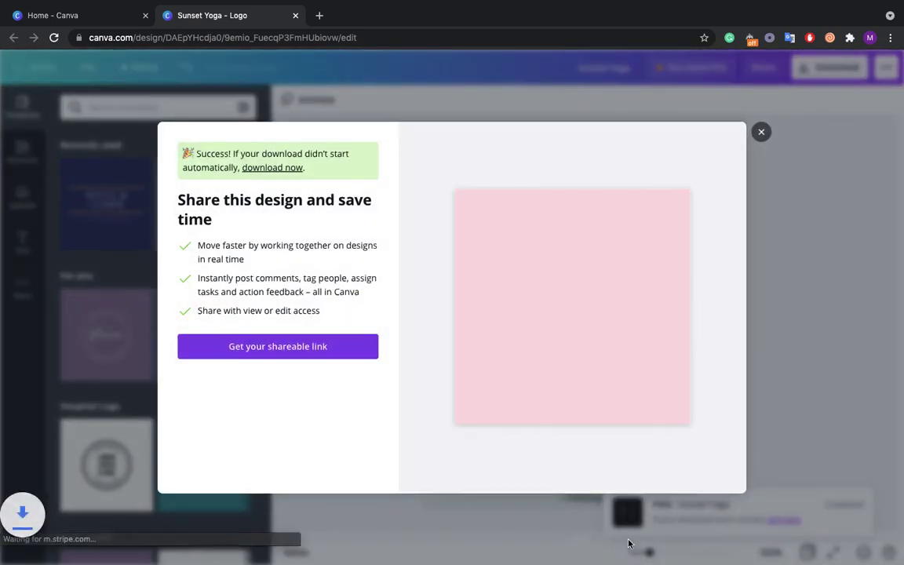
click(761, 114)
Show the downloaded Sunset Yoga.png in Finder, examine it full screen in Preview, and close it.
click(132, 547)
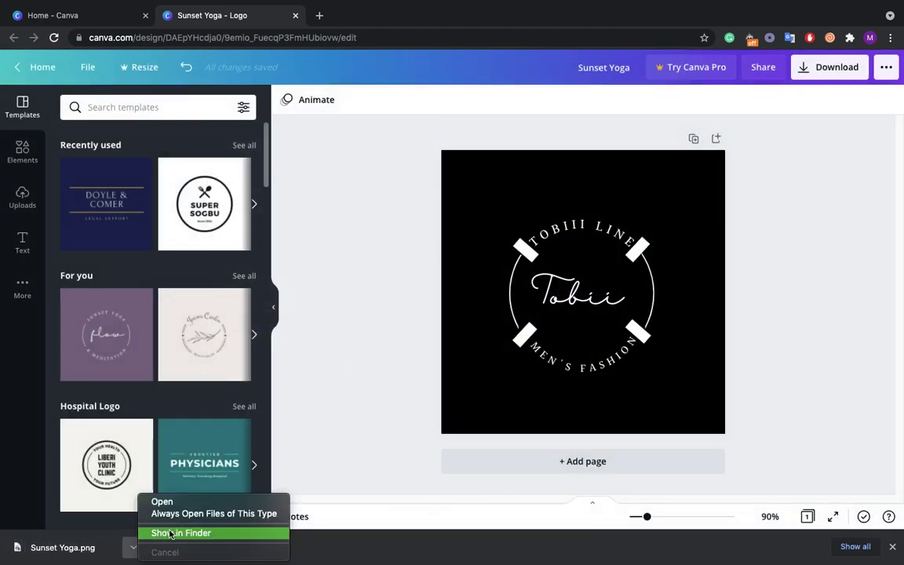
click(172, 537)
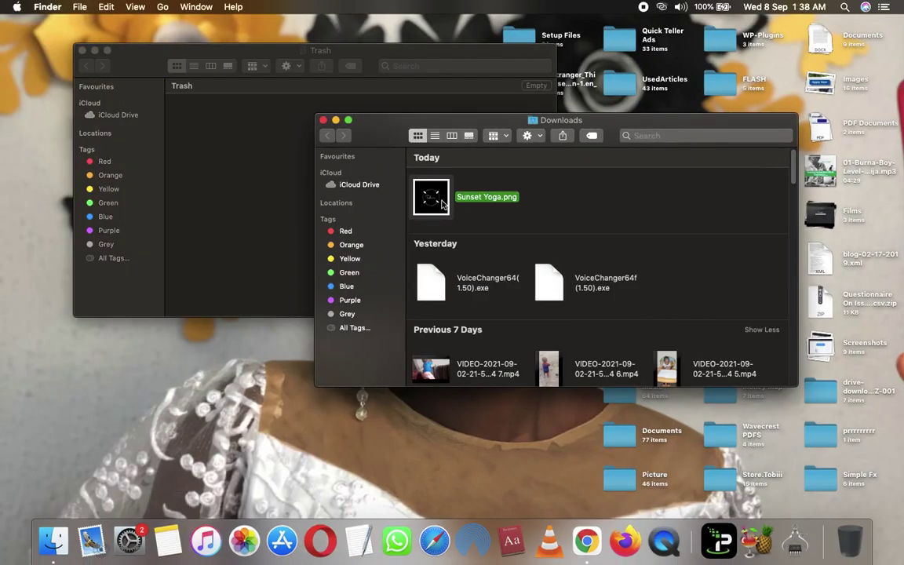
double_click(438, 200)
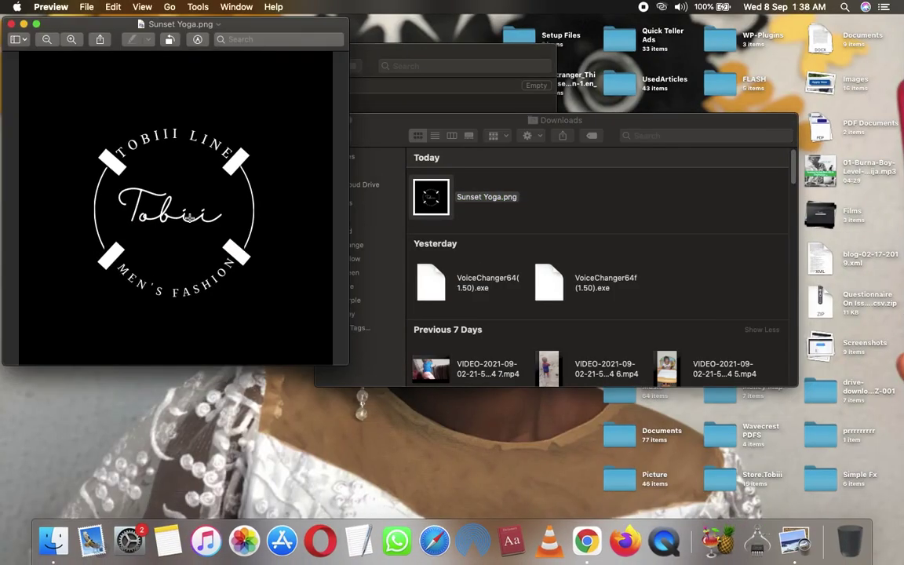
click(35, 25)
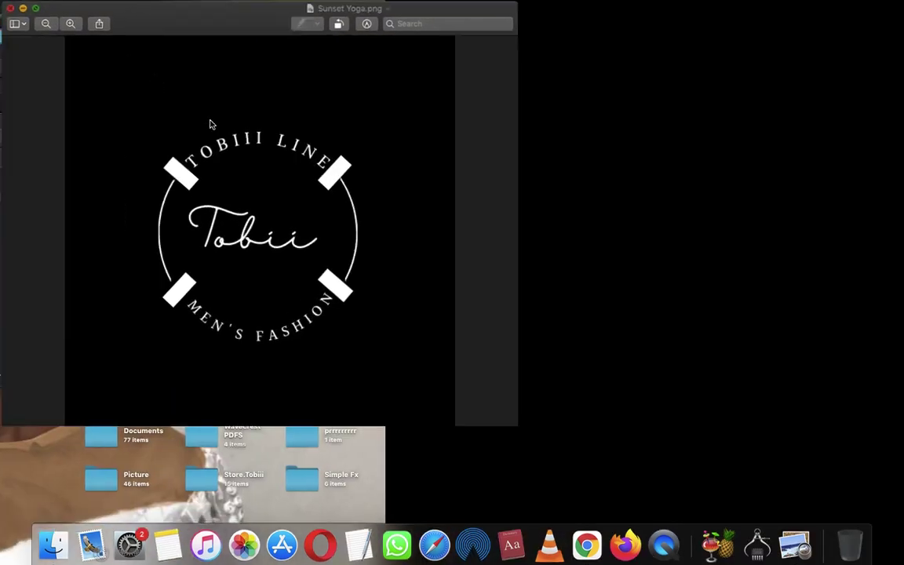
key(F1)
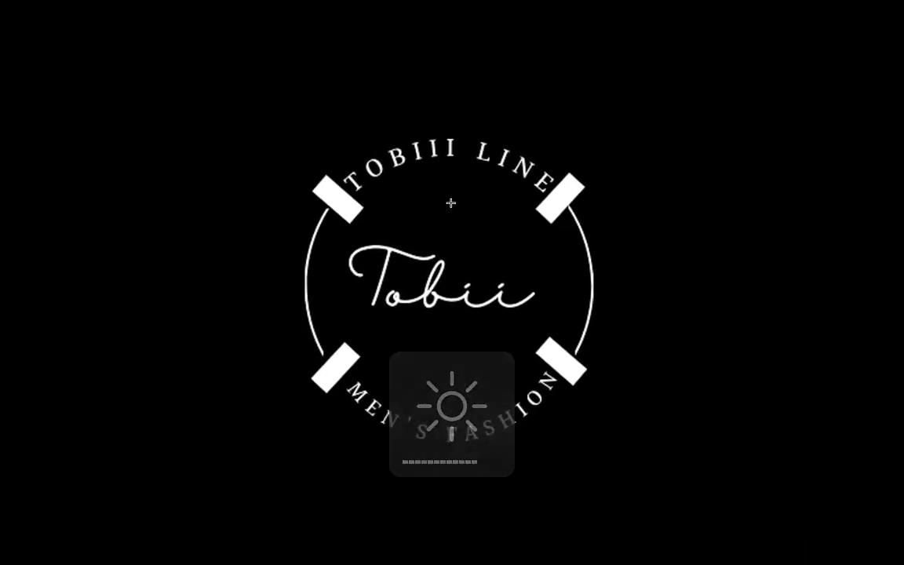
key(Escape)
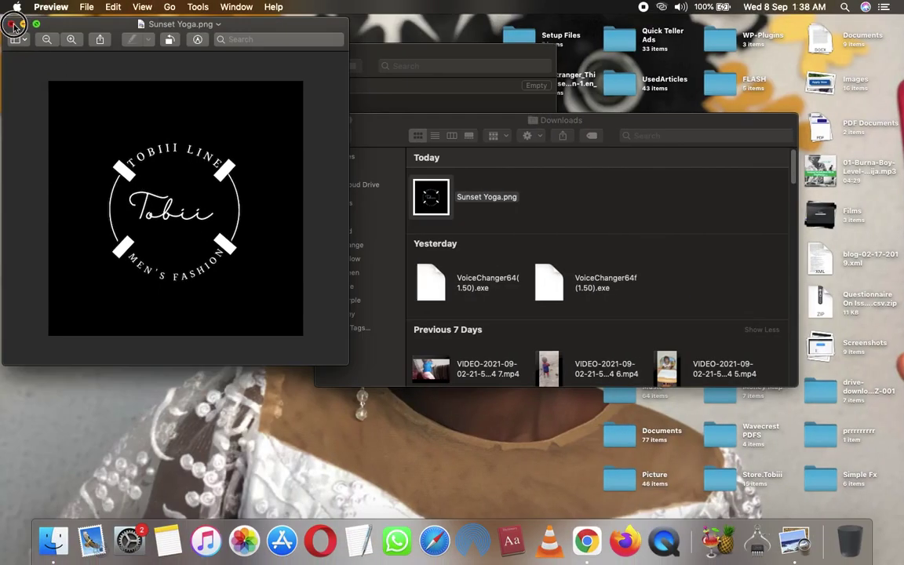
click(13, 26)
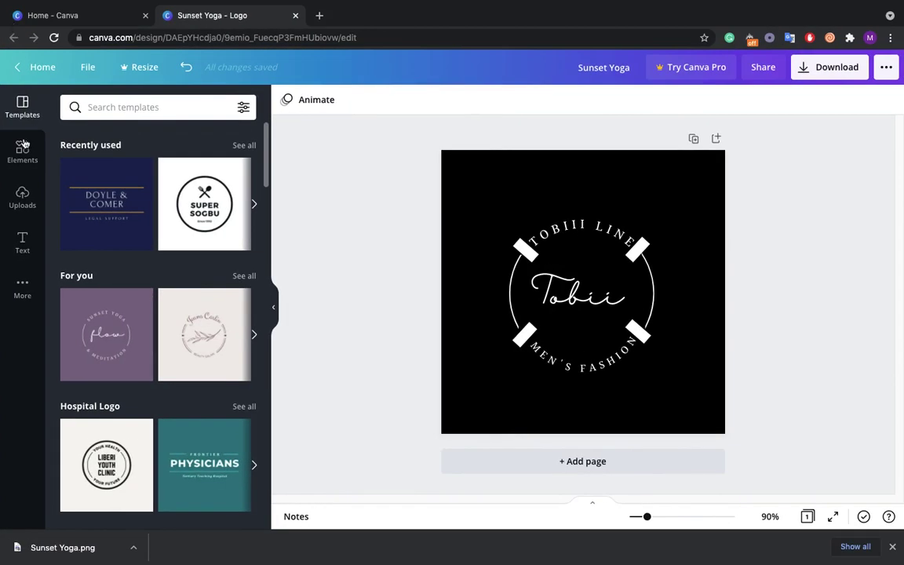
Delete all the logo elements and the black background to empty the page.
drag(384, 138, 740, 445)
key(Delete)
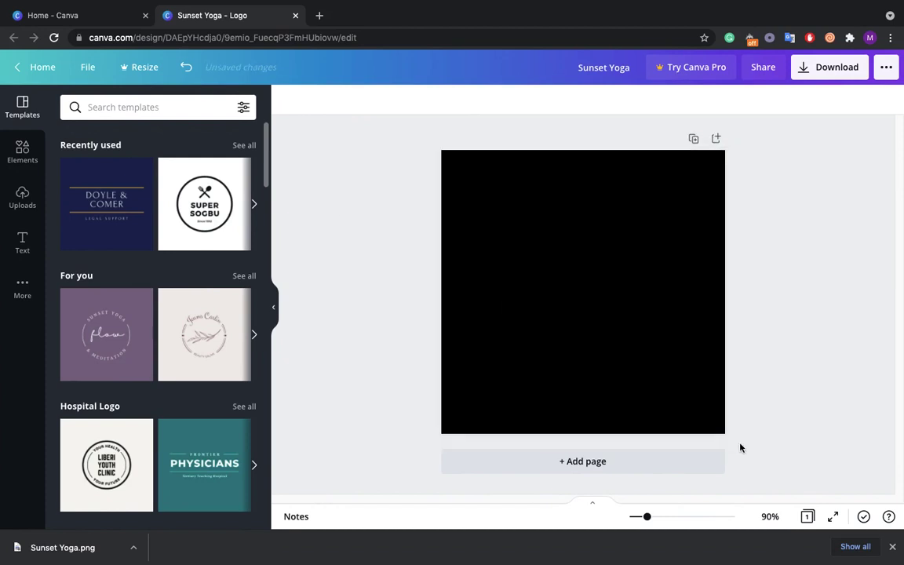
click(559, 317)
key(Delete)
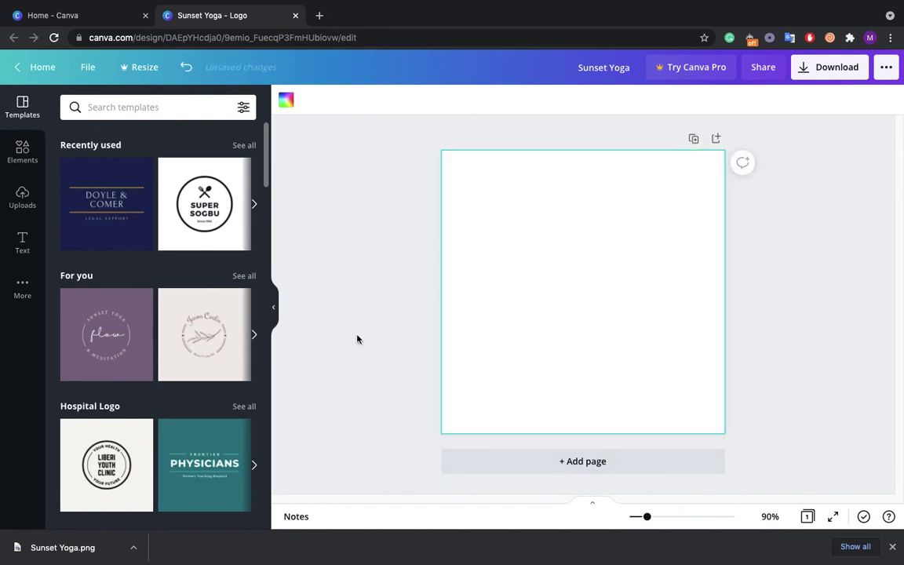
Apply the free The Designer Clothing Centre template from the Art / Design Logo category to the blank page.
scroll(146, 359, down, 5)
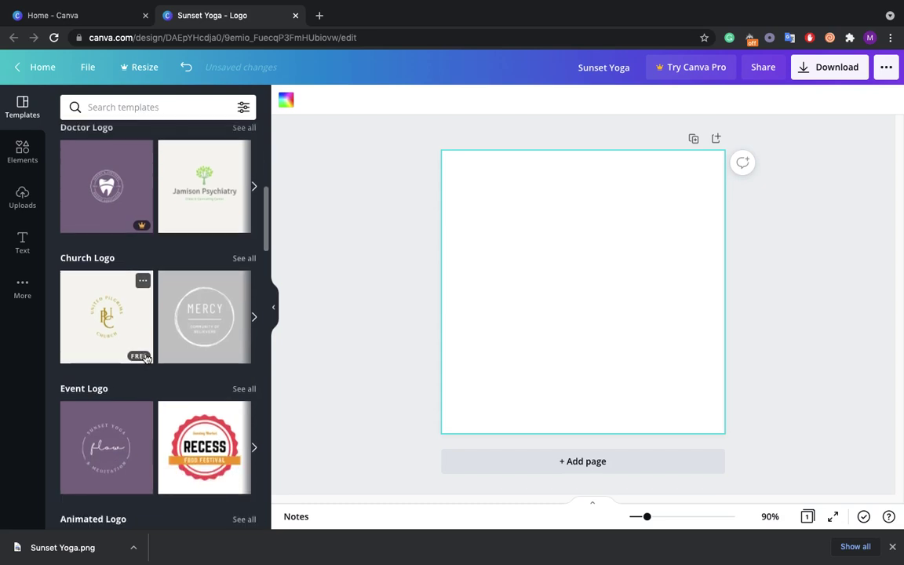
scroll(145, 357, down, 4)
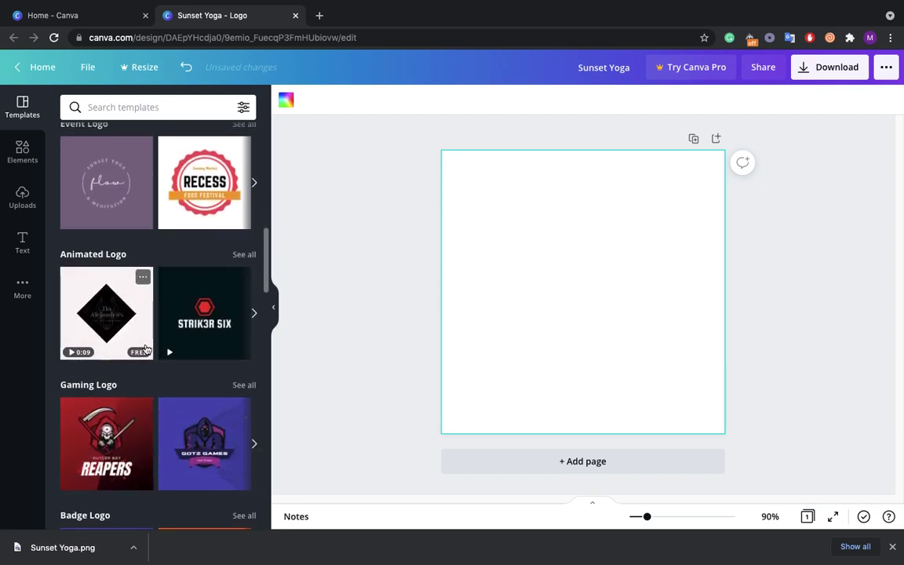
scroll(146, 345, down, 4)
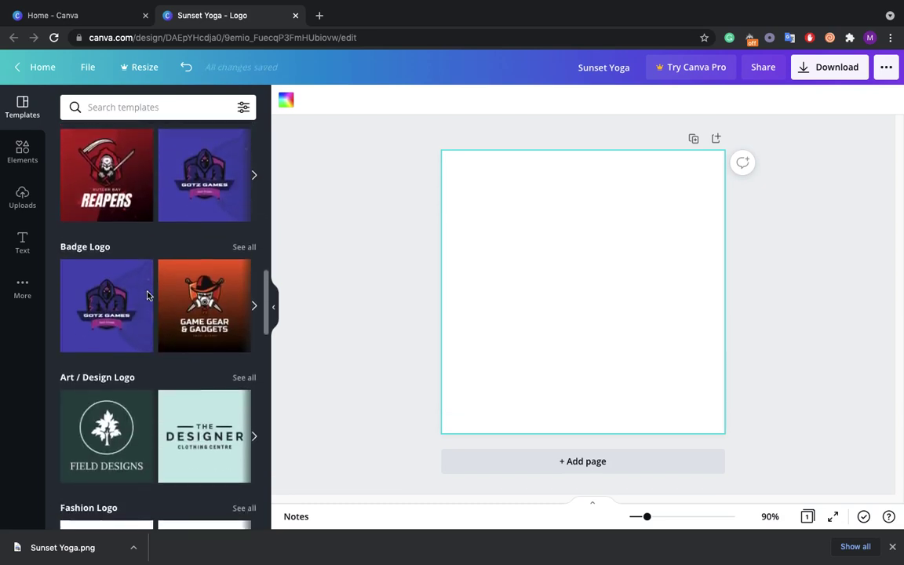
scroll(146, 295, down, 3)
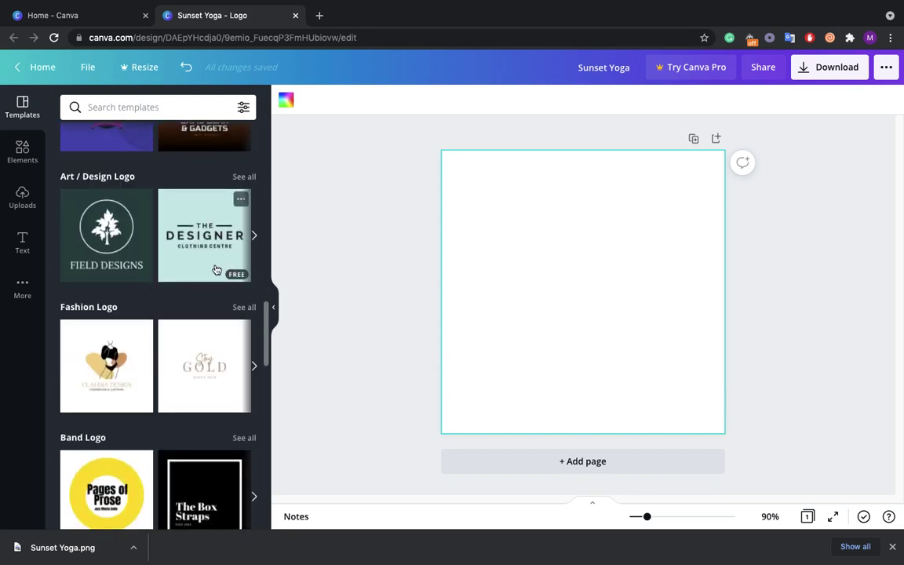
click(216, 270)
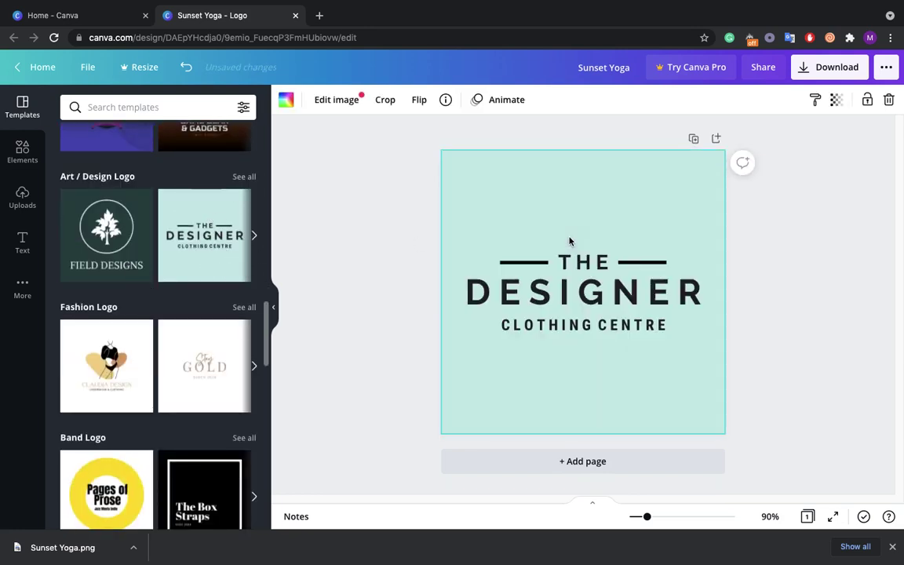
Replace the main heading DESIGNER with "Wonder TV".
click(585, 293)
click(586, 293)
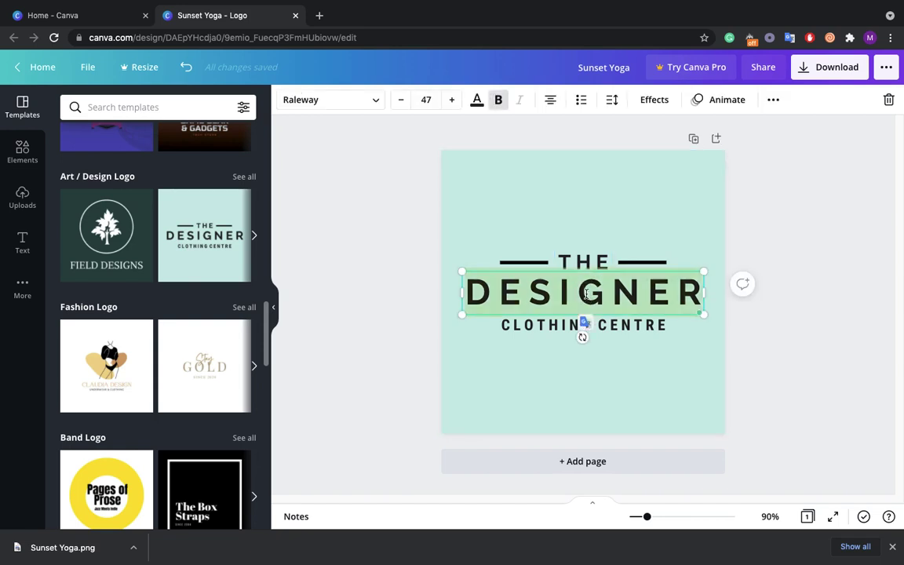
text(Wonder TV)
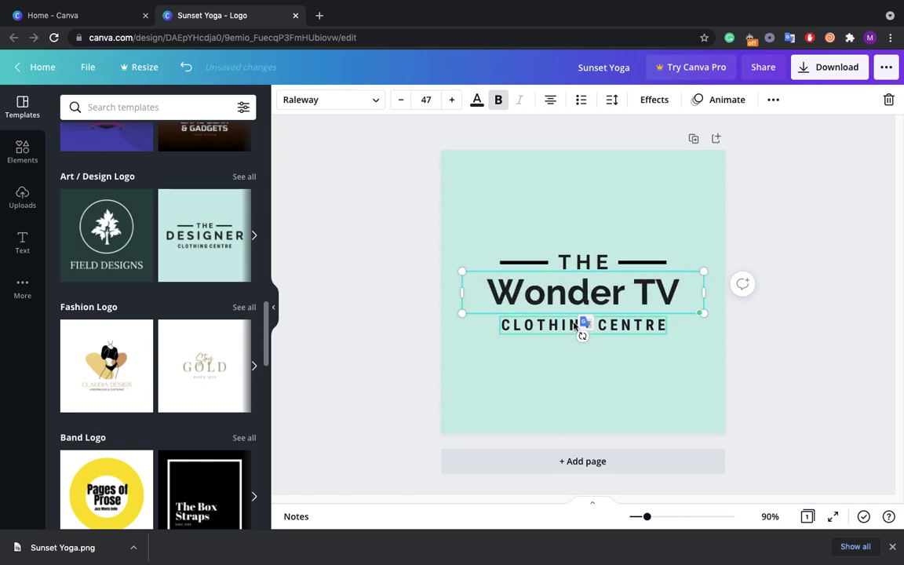
Replace the subheading CLOTHING CENTRE with "Youtube".
click(541, 326)
click(541, 328)
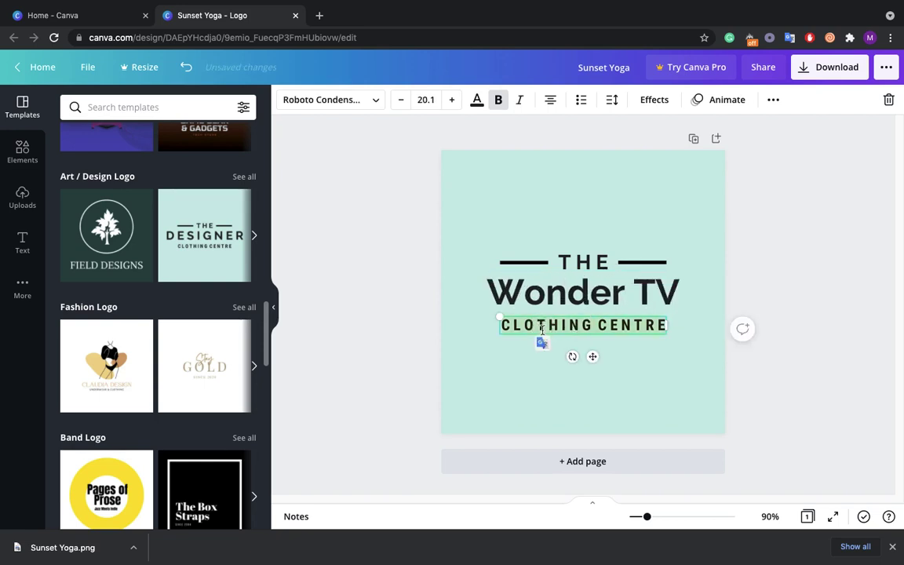
text(Youtube)
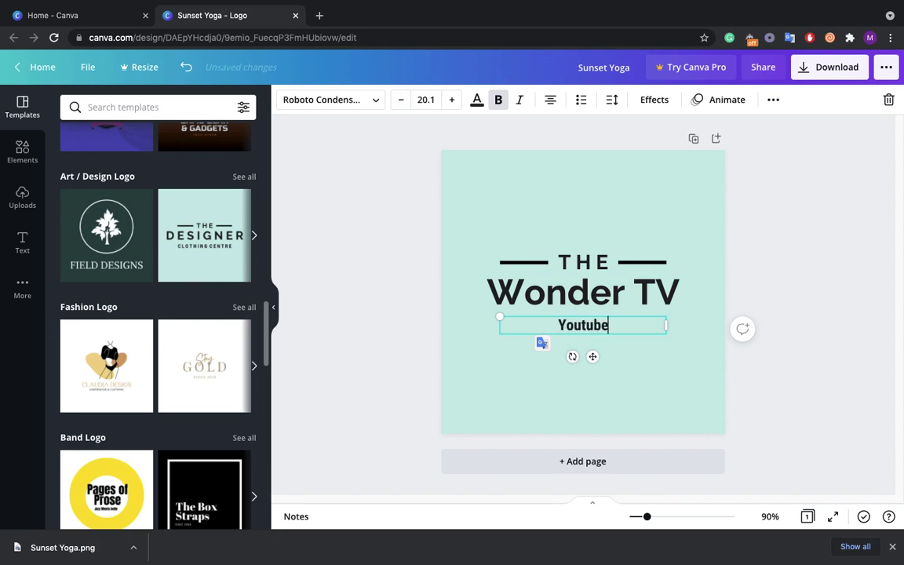
Extend the subheading below Wonder TV so that it reads "Youtube Vlog".
text( Vlo)
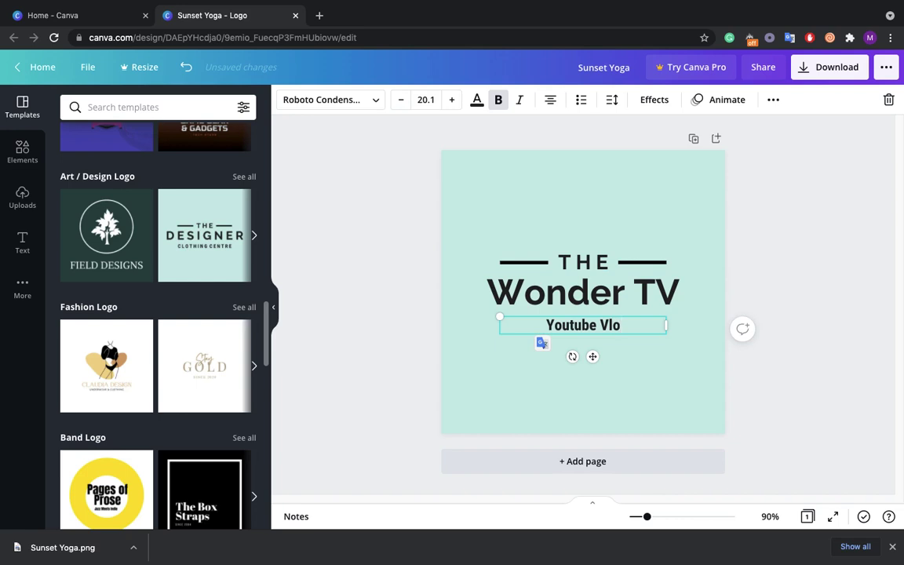
text(g)
click(774, 279)
click(676, 288)
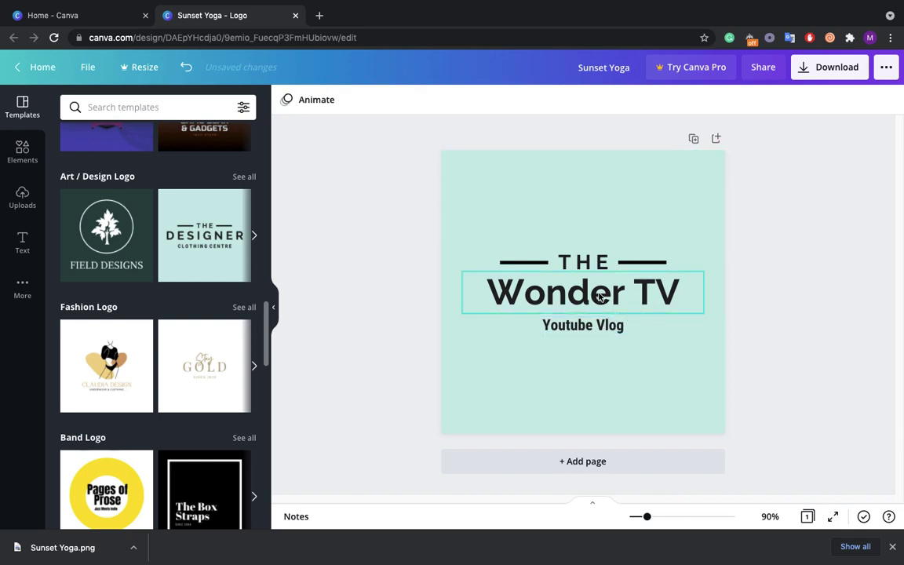
Change the mint page background of the Wonder TV logo to white.
click(461, 187)
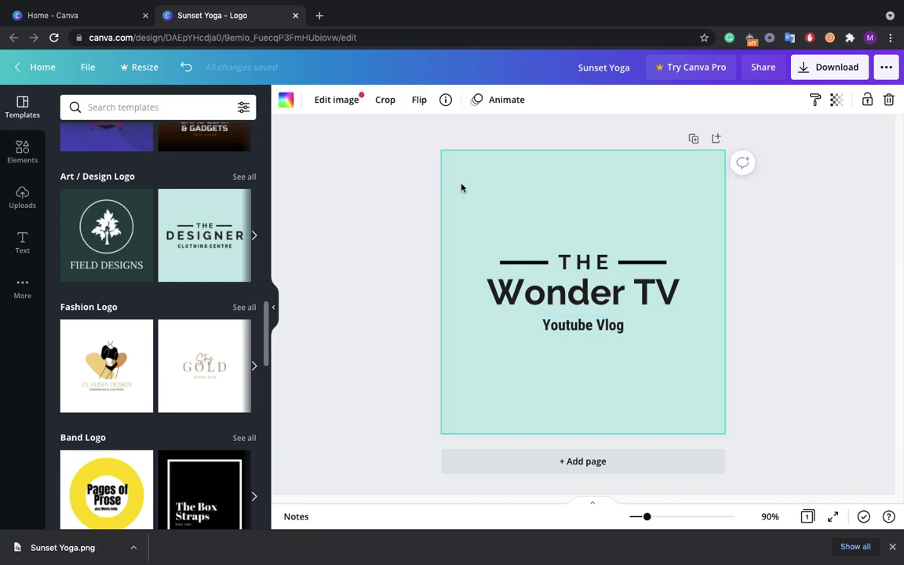
click(286, 100)
click(241, 280)
click(313, 268)
click(827, 244)
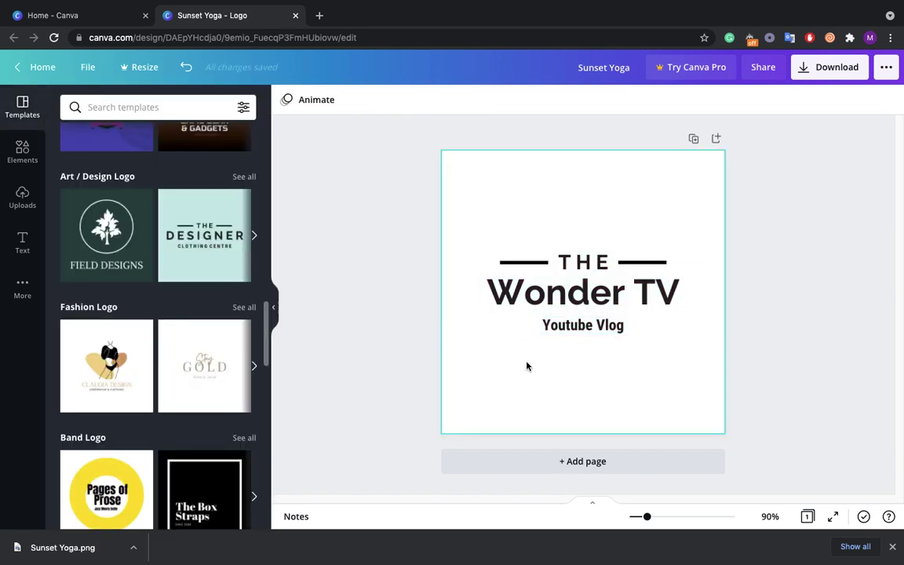
Try the Altered Datum template from the Games / Recreation Logo category on the Wonder TV logo.
scroll(94, 382, down, 8)
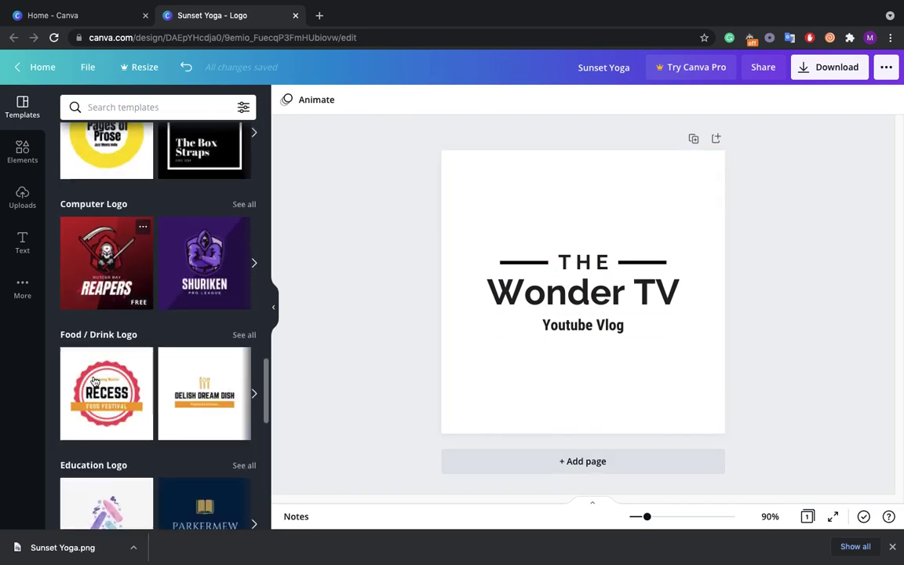
scroll(93, 382, down, 2)
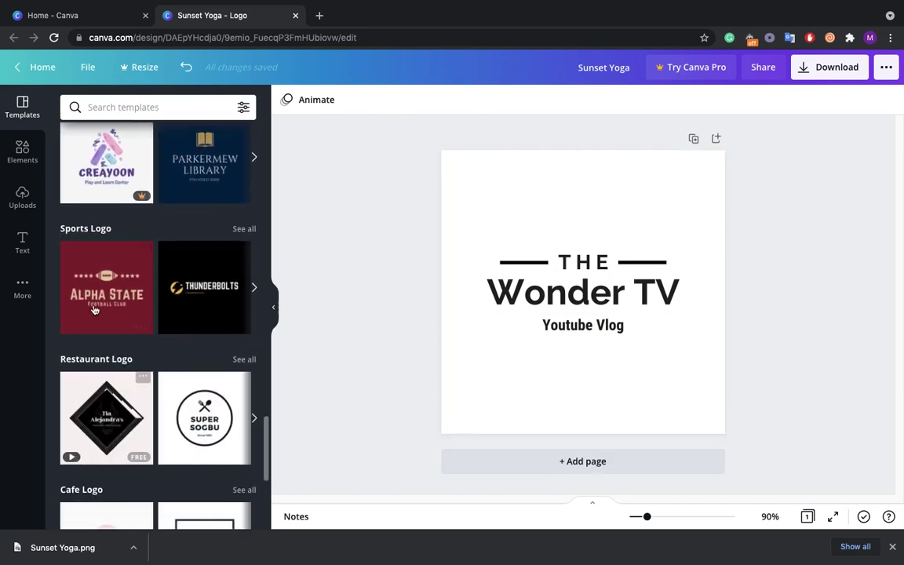
scroll(94, 329, down, 5)
scroll(93, 295, down, 3)
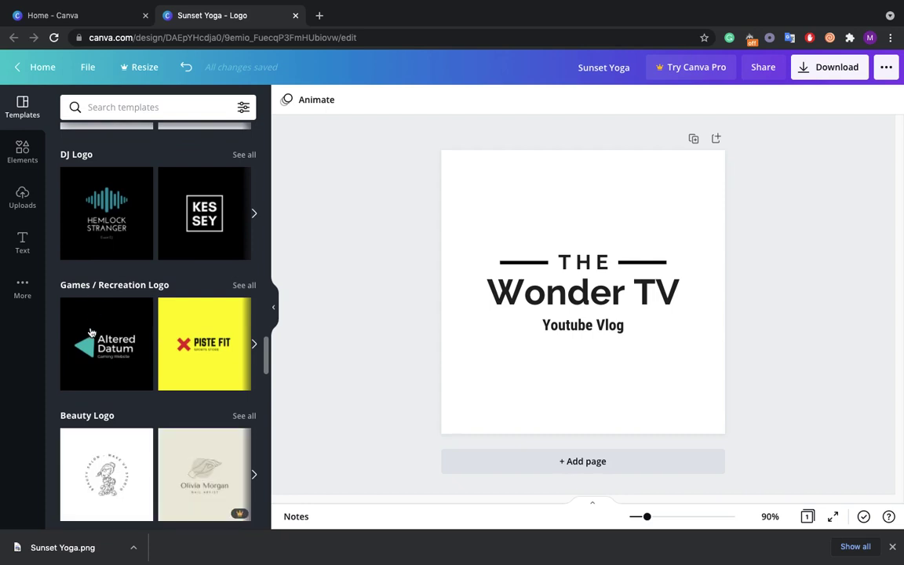
click(92, 378)
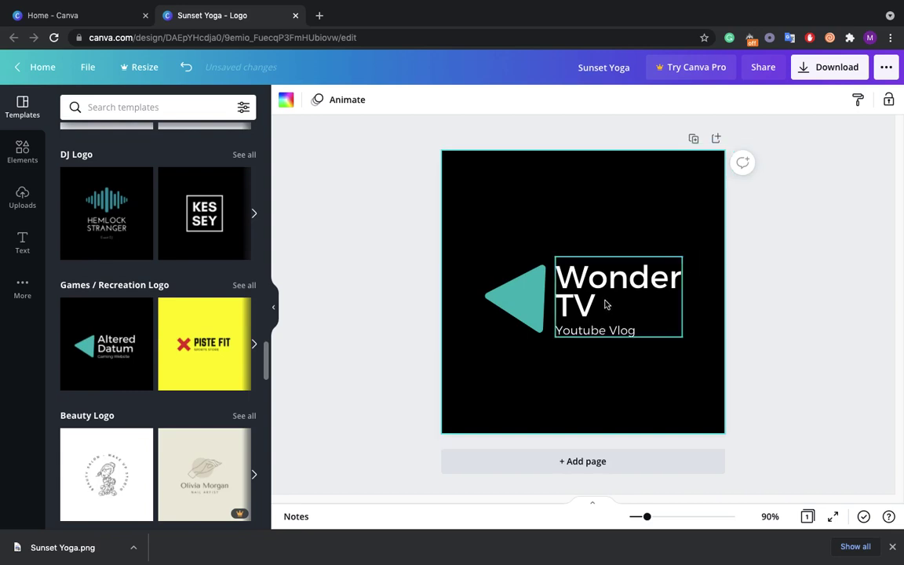
click(845, 274)
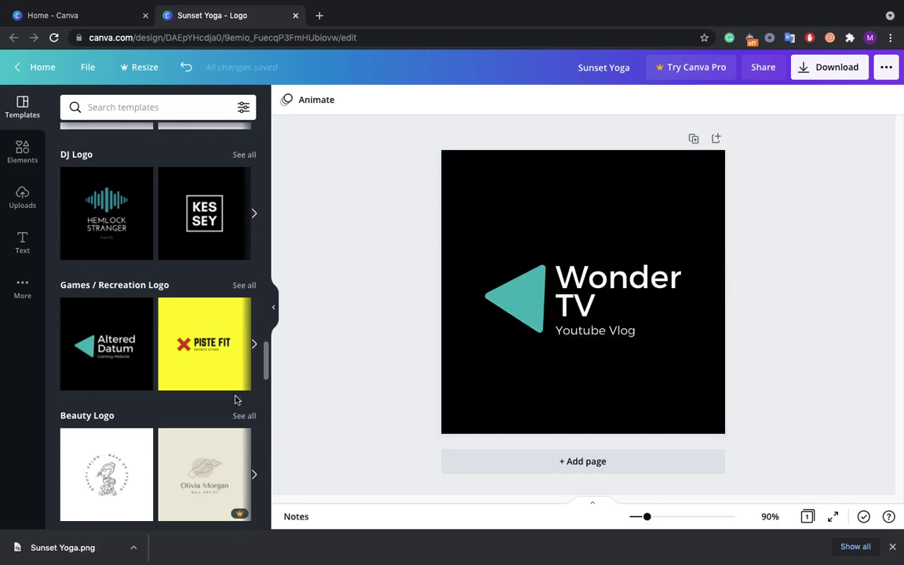
Try the yellow Piste Fit template and undo both template changes to restore the white Wonder TV design.
click(210, 358)
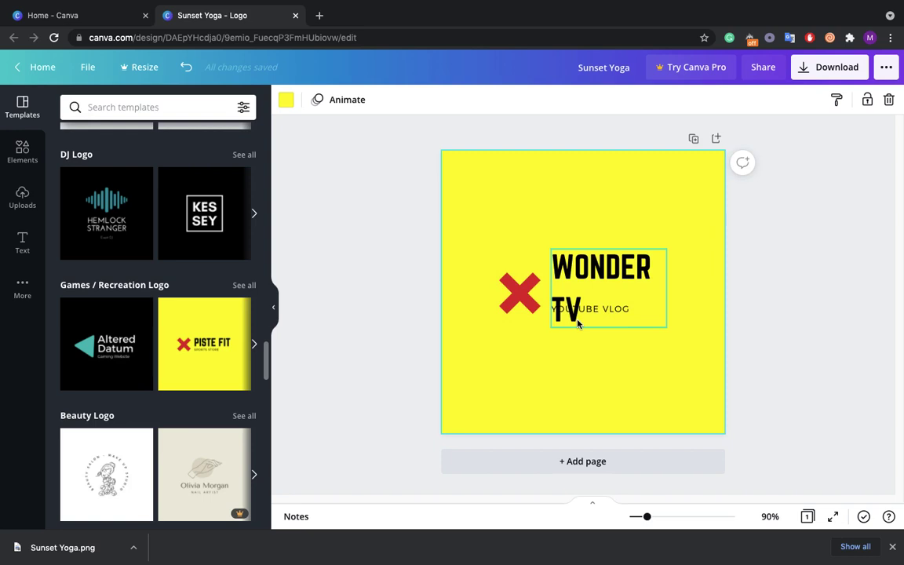
key(ctrl+z)
key(ctrl+z)
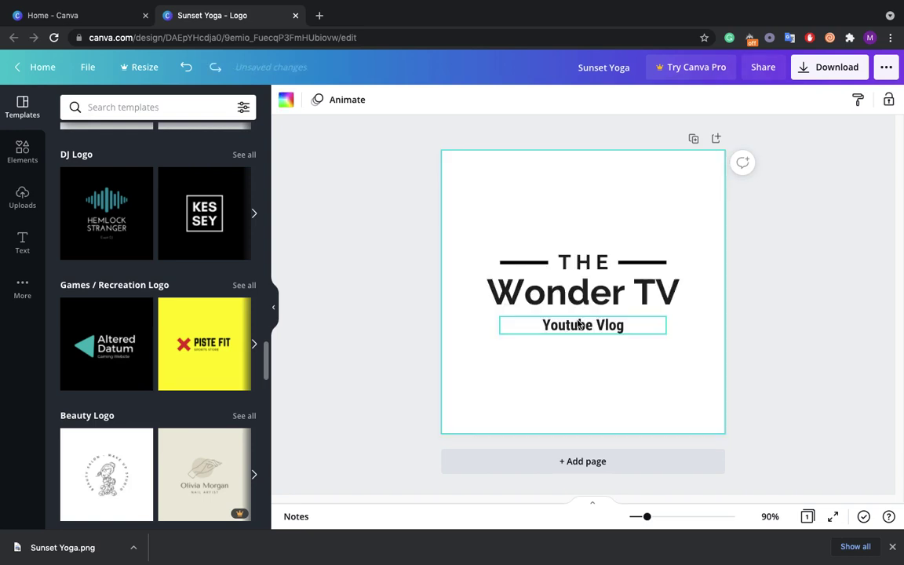
Delete all the Wonder TV logo elements and apply the Altered Datum gaming template to the emptied page.
drag(405, 161, 844, 420)
key(Delete)
click(107, 363)
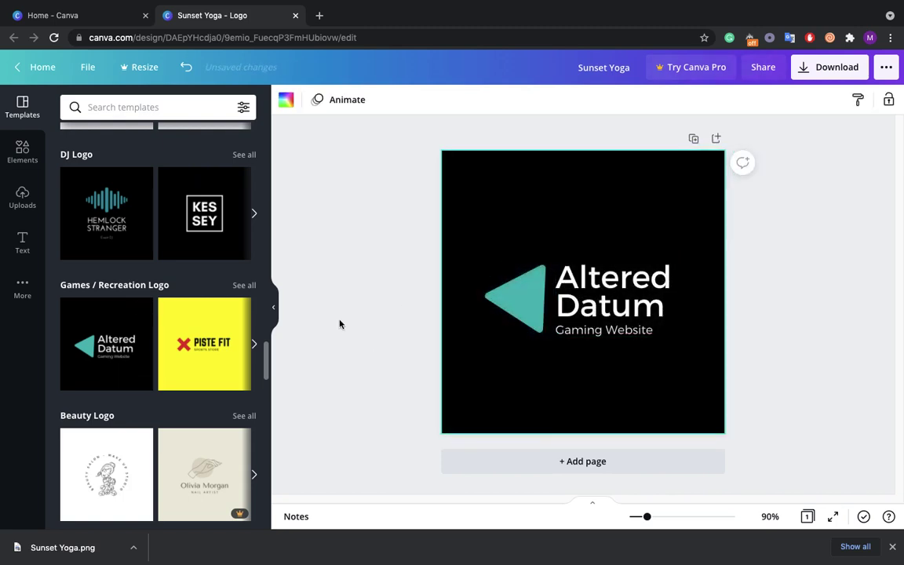
Replace the design with the free Audio Wares template from the Facebook Shops Logo category.
scroll(107, 394, down, 10)
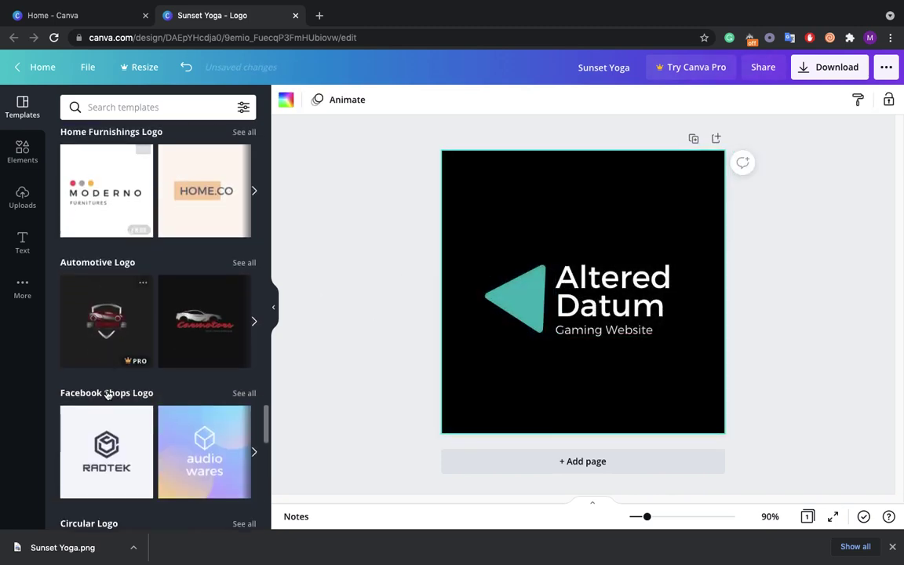
scroll(108, 395, down, 4)
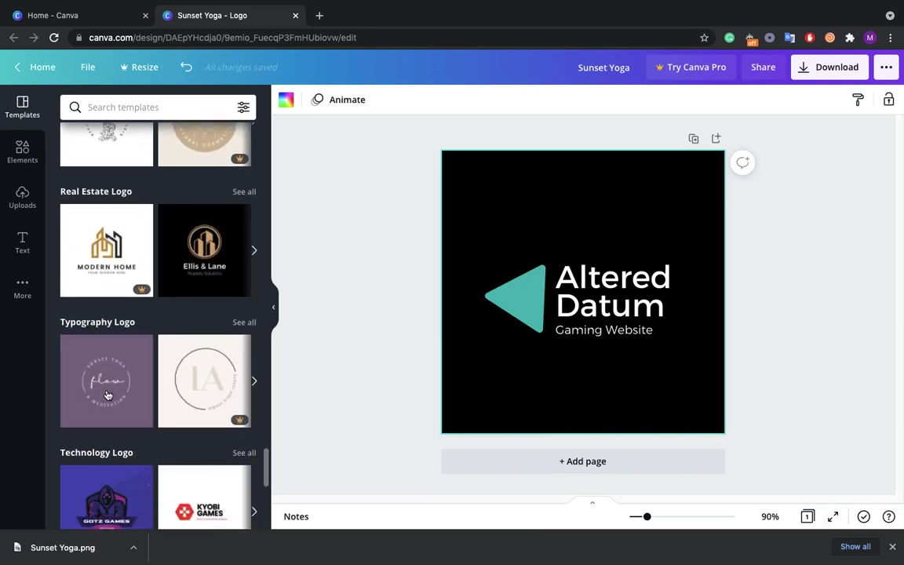
scroll(107, 392, up, 4)
click(182, 334)
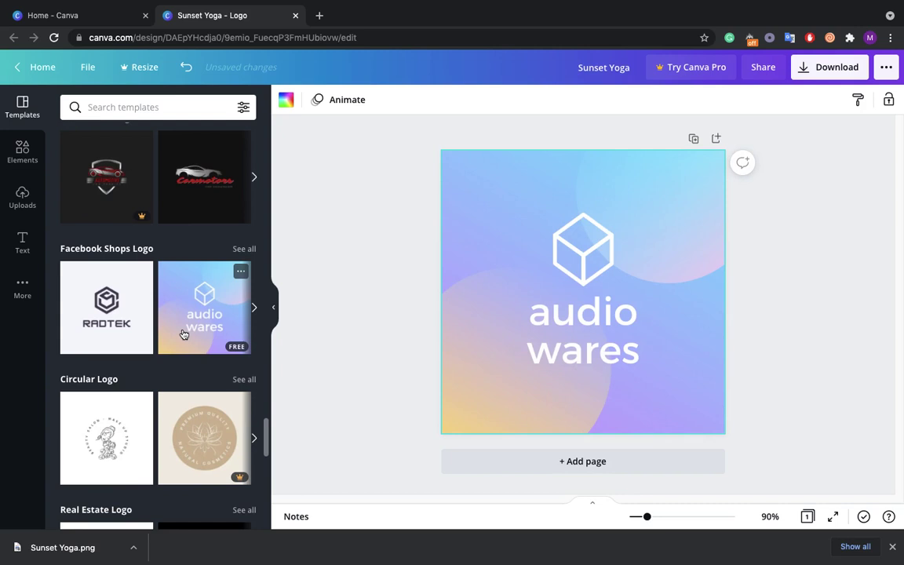
Recolour the yellow end of the lower-left circle's gradient to the light blue default colour.
click(487, 407)
click(287, 101)
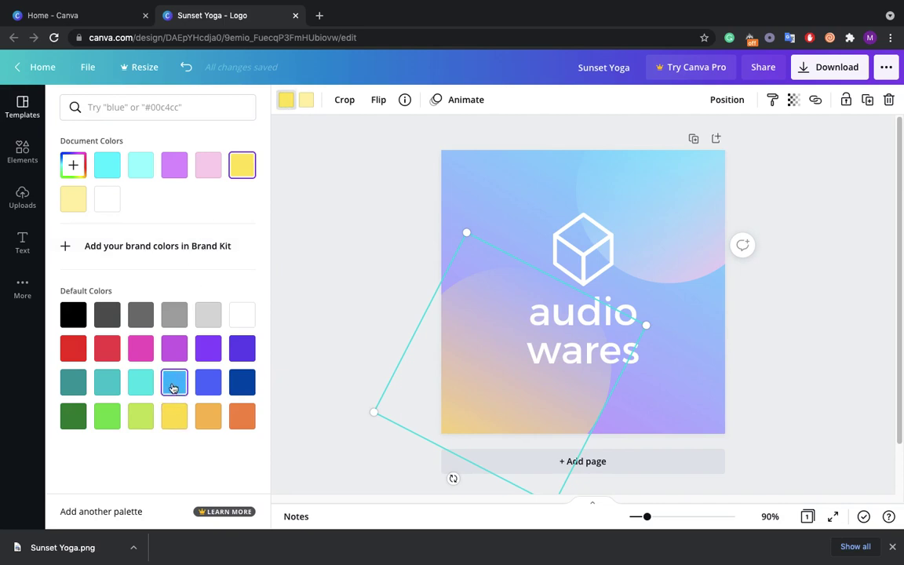
click(174, 382)
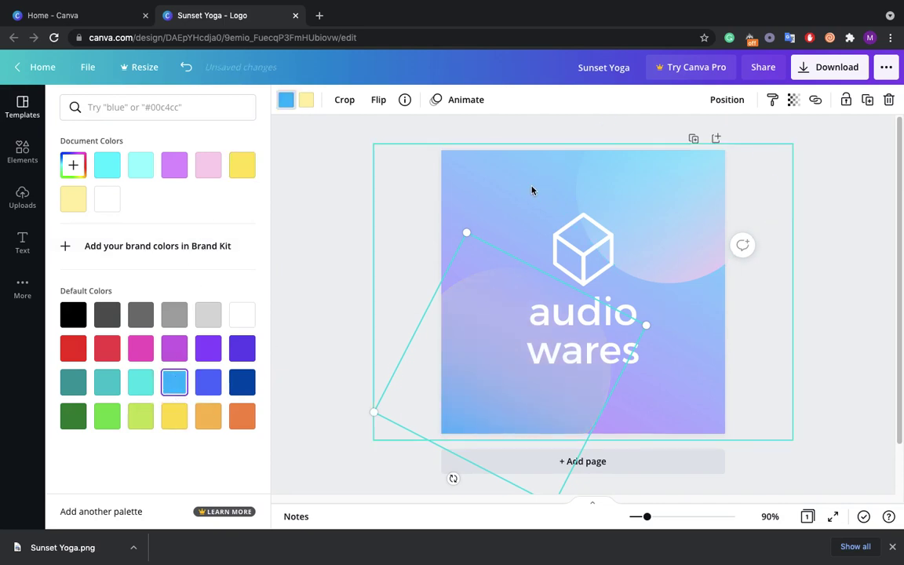
Recolour the pink end of the upper-right circle's gradient to the darker yellow document colour.
click(621, 184)
click(210, 175)
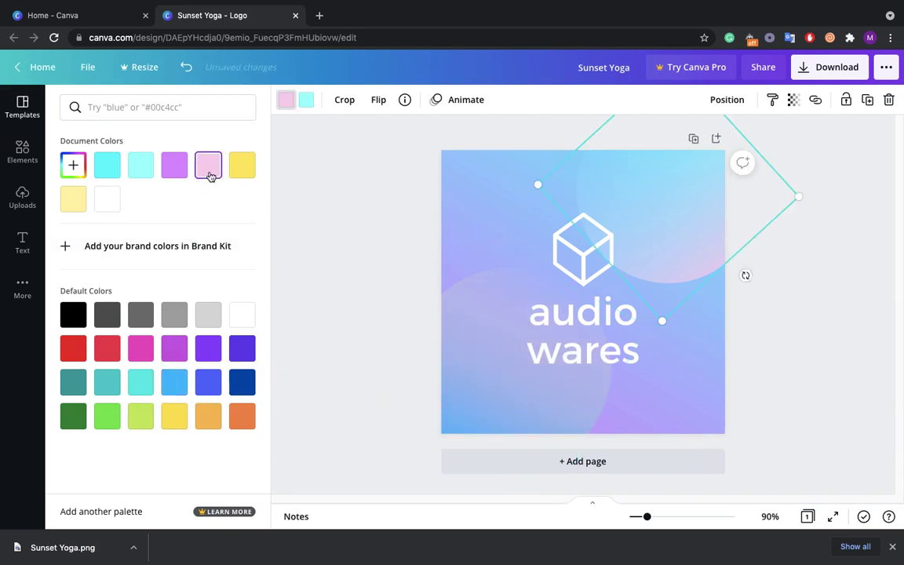
click(241, 163)
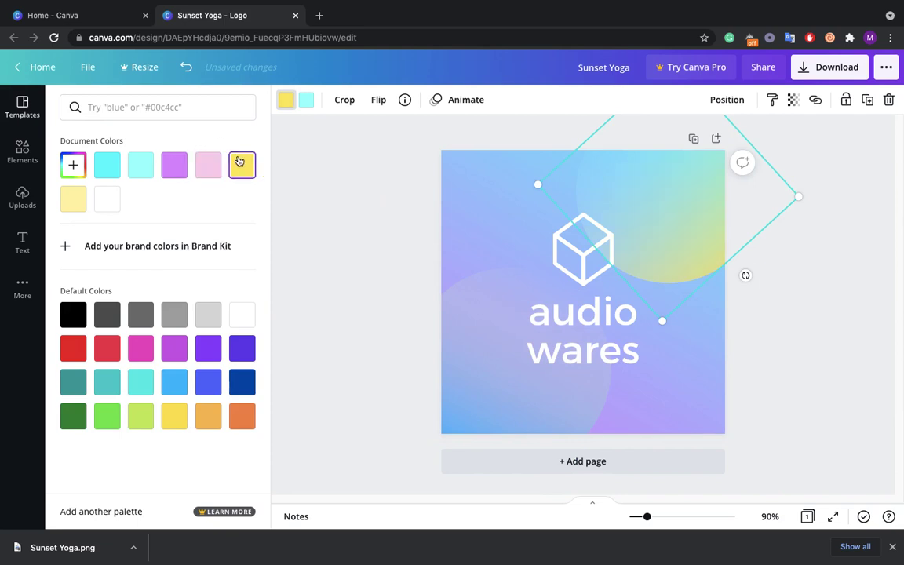
Change the purple in the large background gradient to the light grey default colour.
click(494, 215)
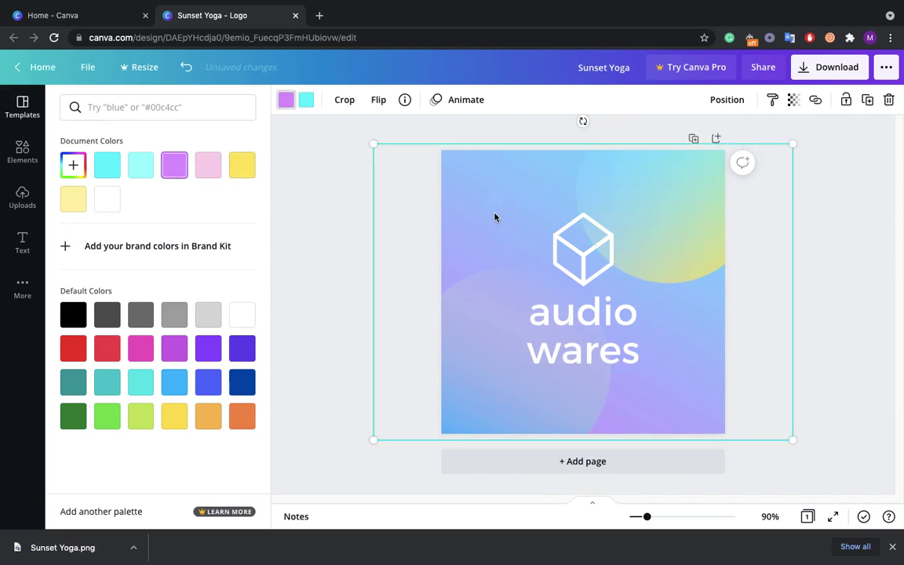
click(210, 316)
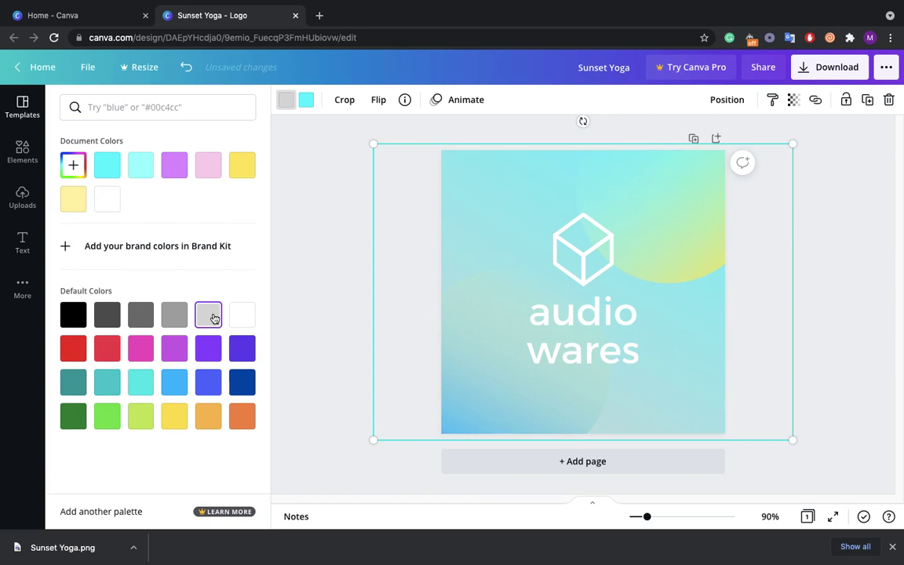
click(241, 320)
click(208, 315)
Recolour the cube icon and the "audio wares" text from the logo group to black.
click(601, 257)
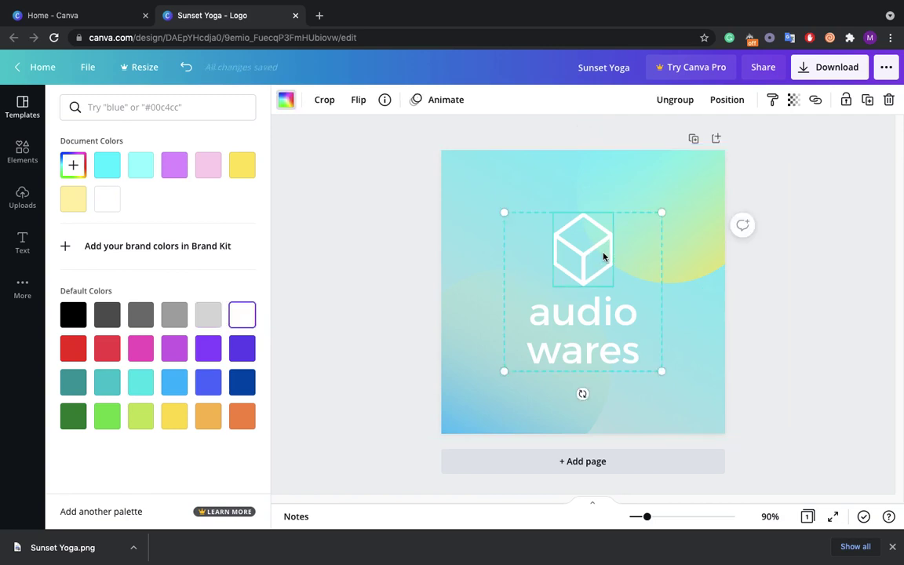
click(73, 314)
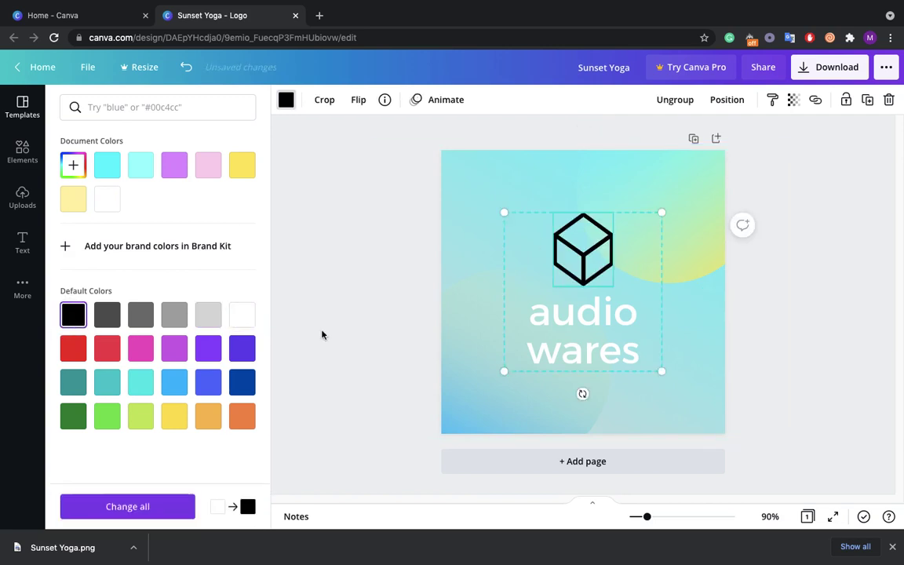
click(581, 309)
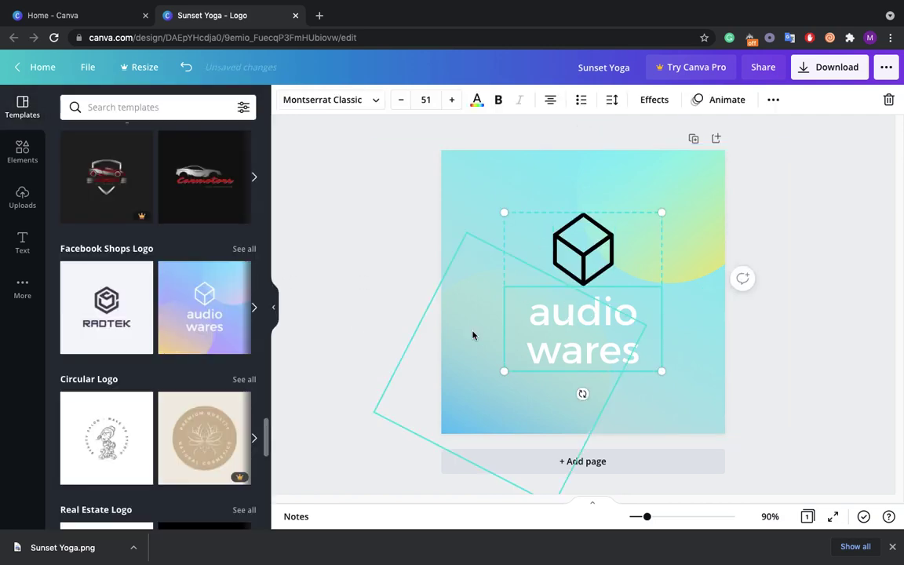
click(476, 99)
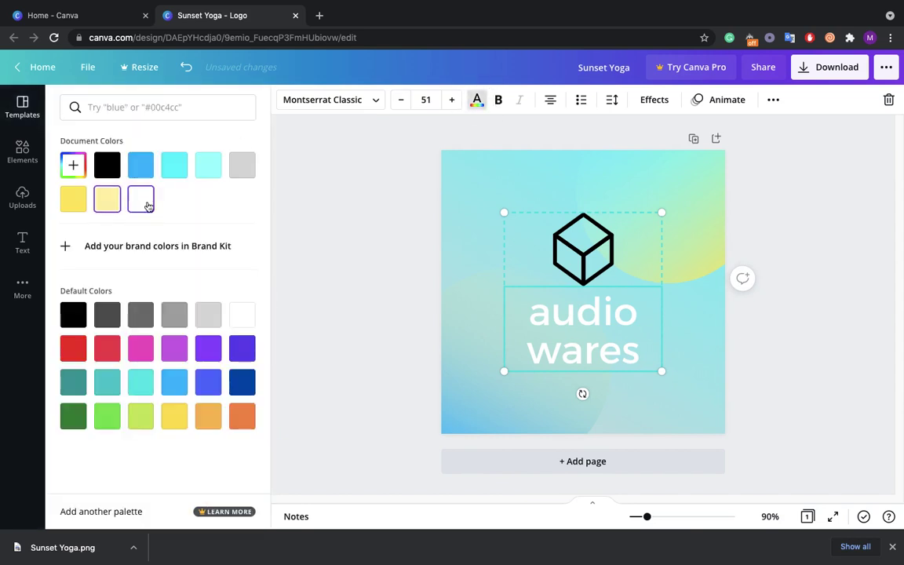
click(70, 314)
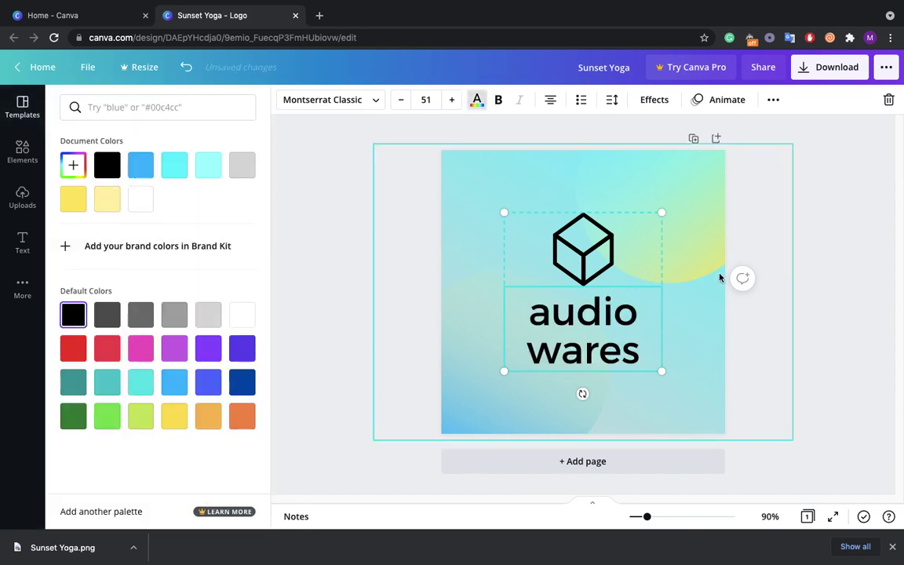
click(804, 234)
click(804, 234)
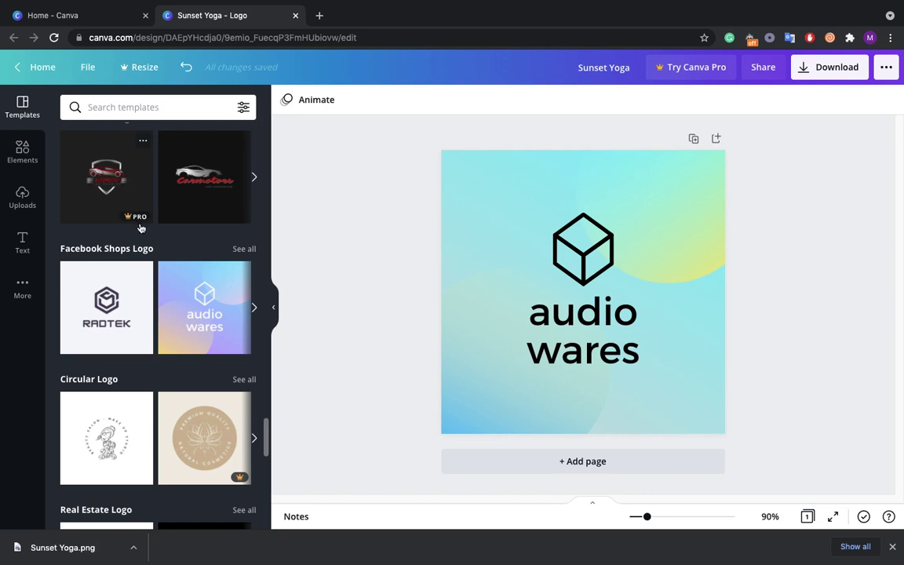
Review the Canva Pro free trial offer, compare the Yearly and Monthly plans, and close the offer without subscribing.
click(677, 73)
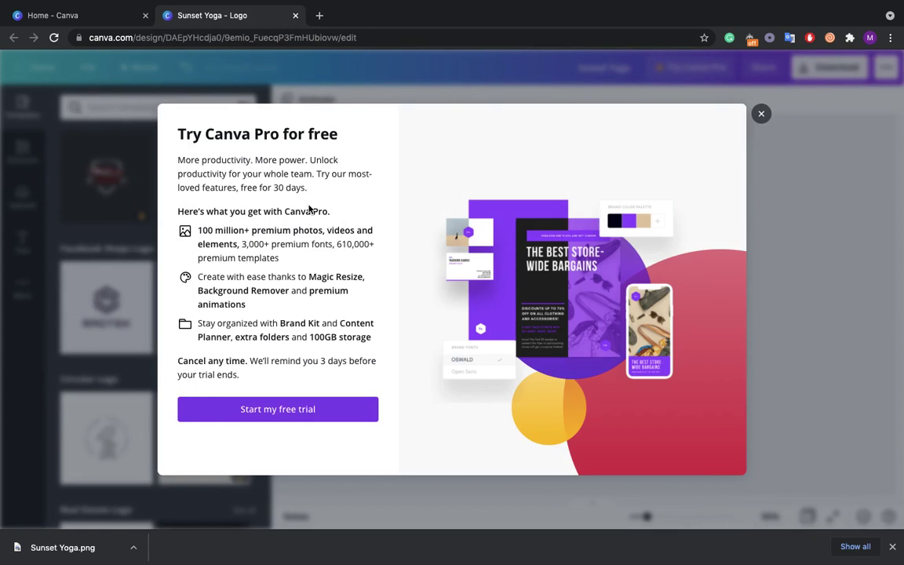
key(Escape)
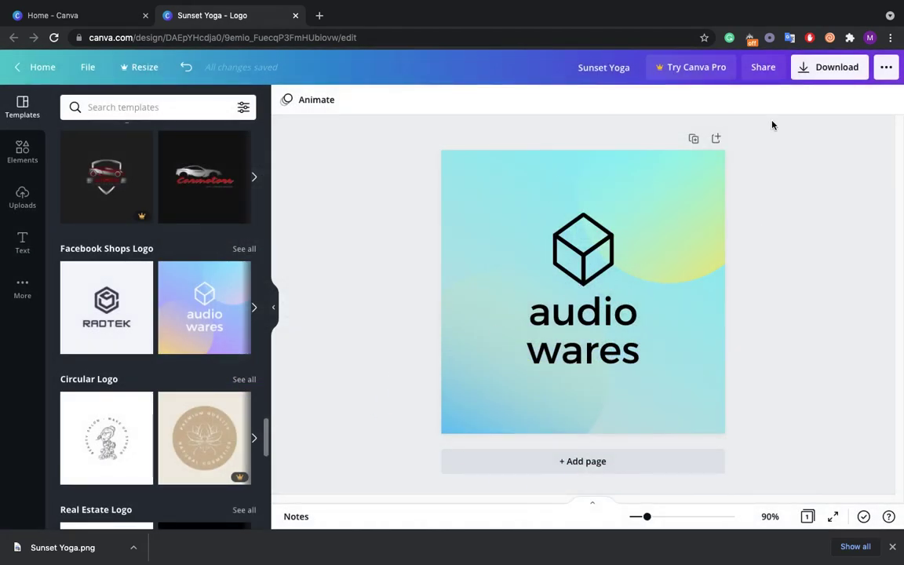
click(682, 67)
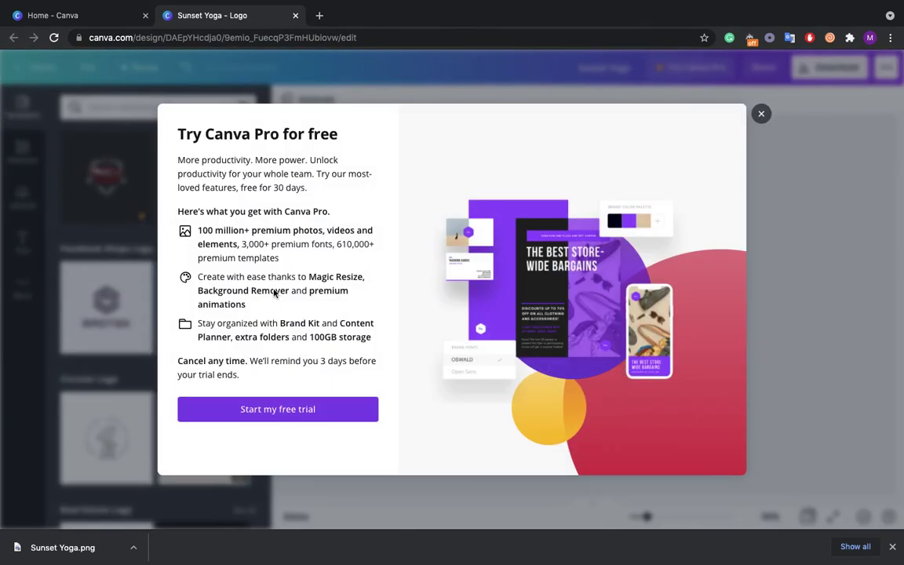
click(252, 407)
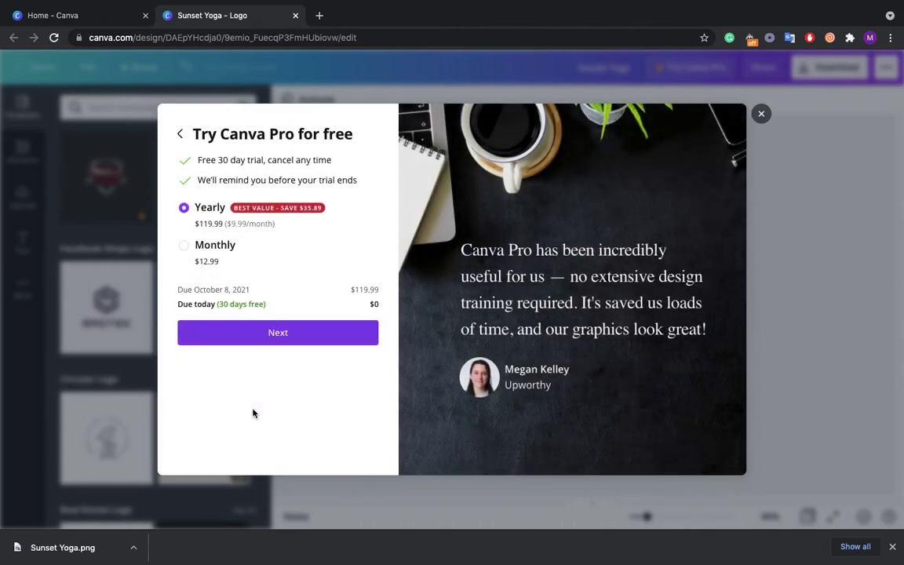
click(186, 245)
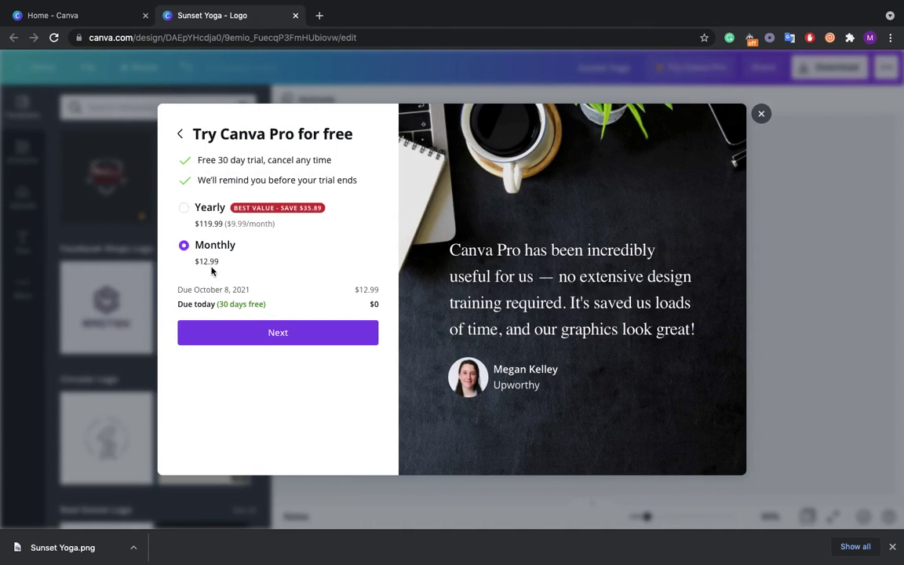
click(182, 211)
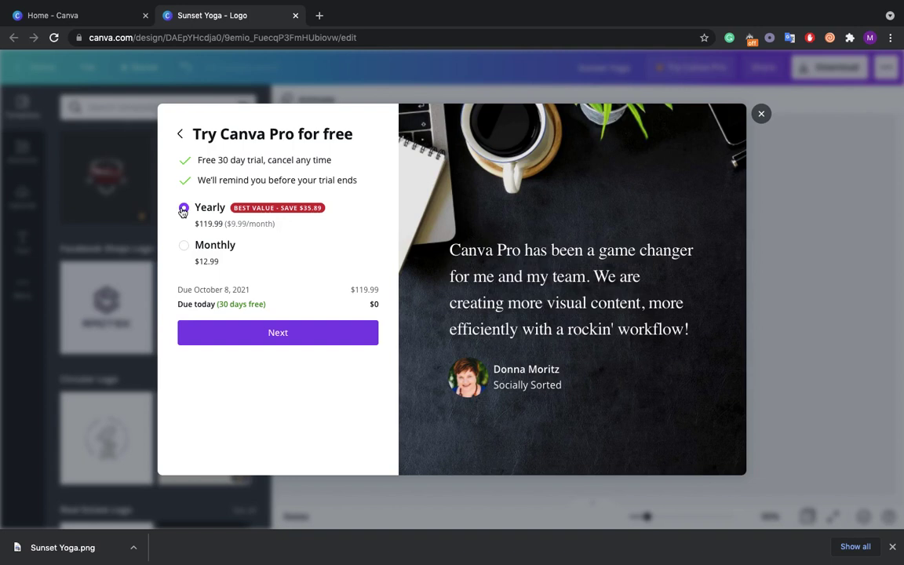
click(186, 246)
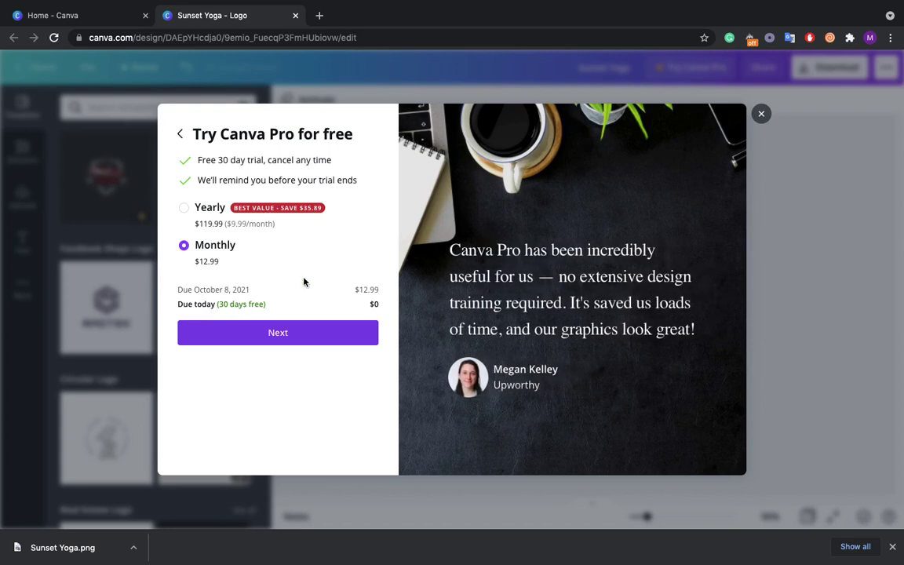
click(761, 114)
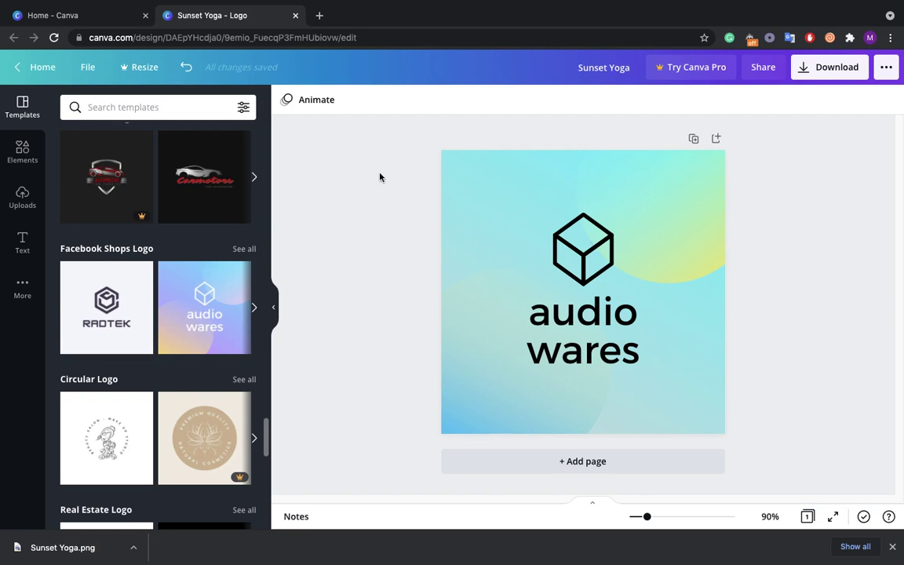
Apply the free "Ellis & Lane" template from the Real Estate Logo category to the design.
scroll(180, 267, down, 5)
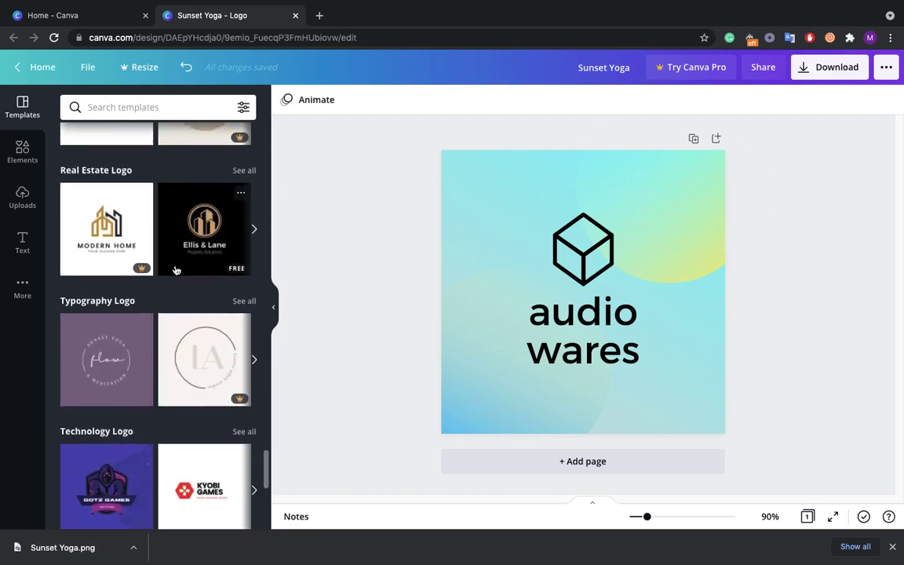
click(200, 236)
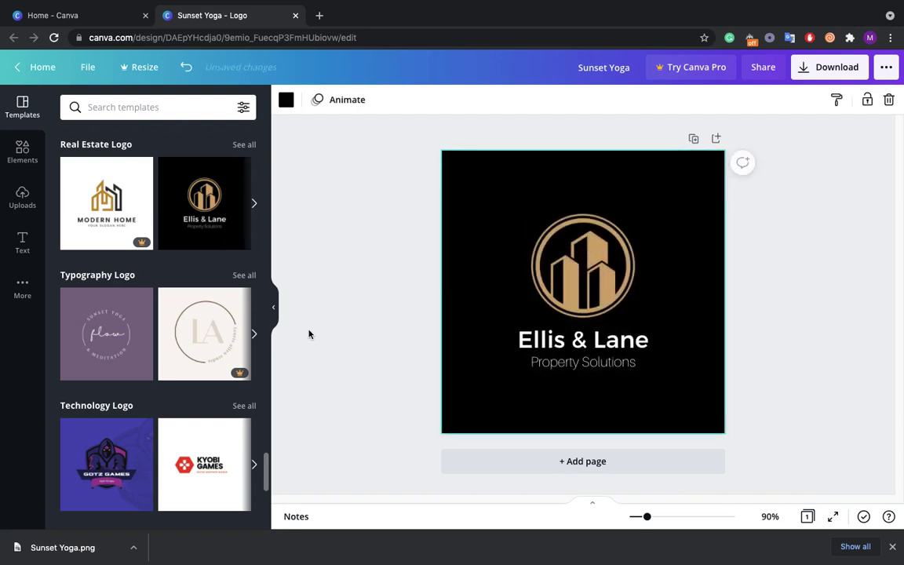
scroll(208, 345, down, 2)
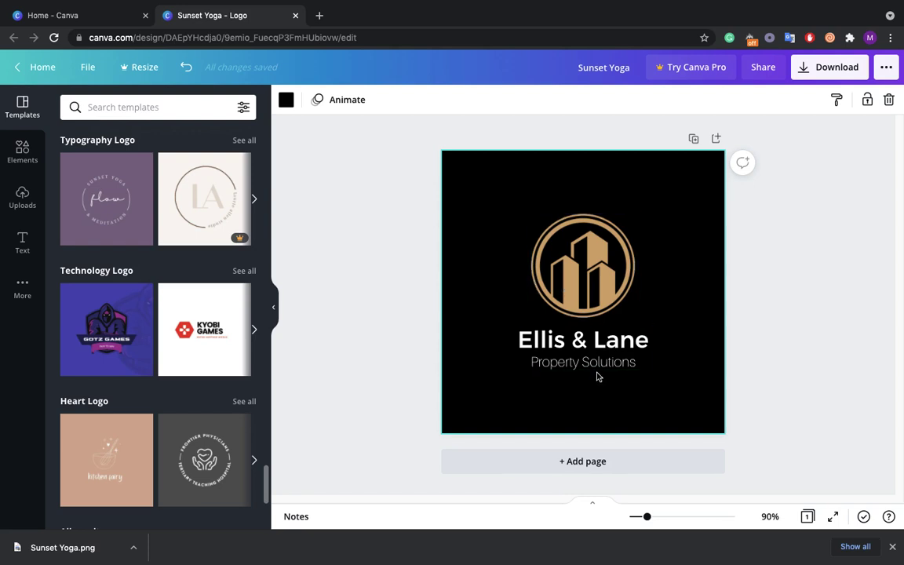
Replace the "Ellis & Lane" heading with "WonderMax" and widen its text box so the name fits on one line.
click(582, 343)
click(805, 297)
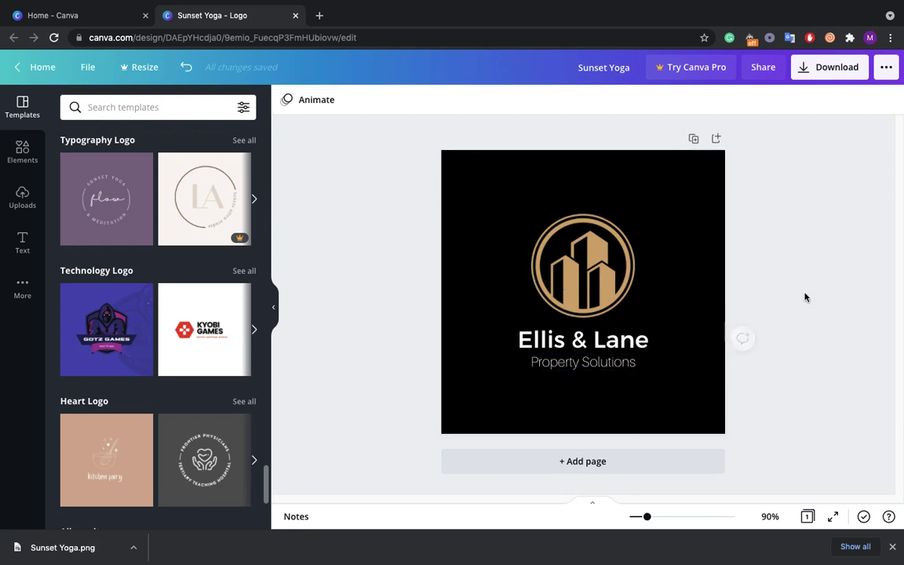
click(601, 343)
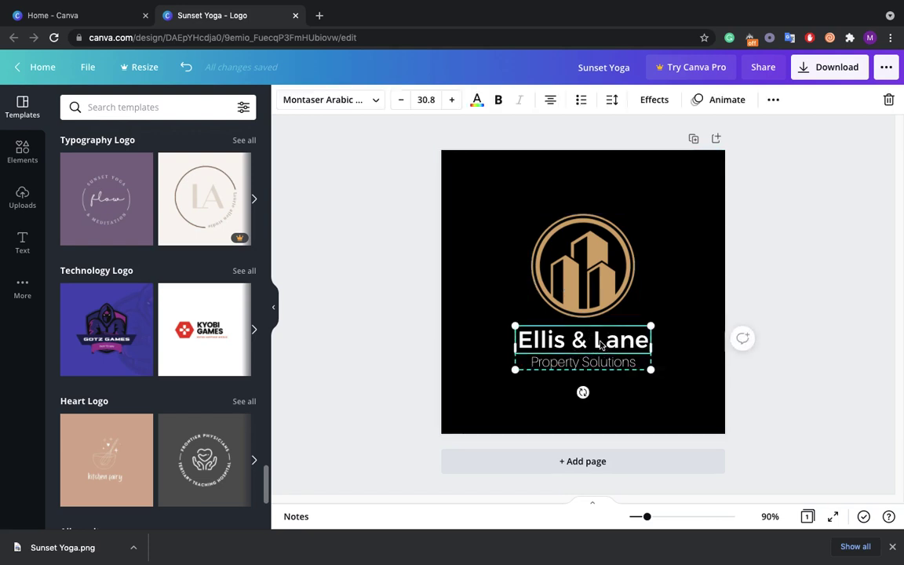
click(804, 288)
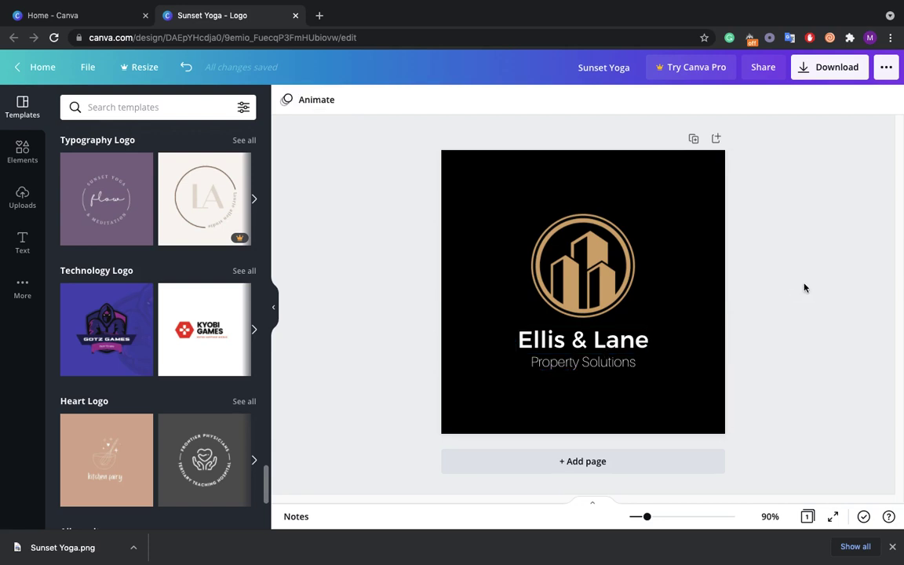
double_click(582, 340)
text(To)
key(BackSpace)
key(BackSpace)
text(WonderMa)
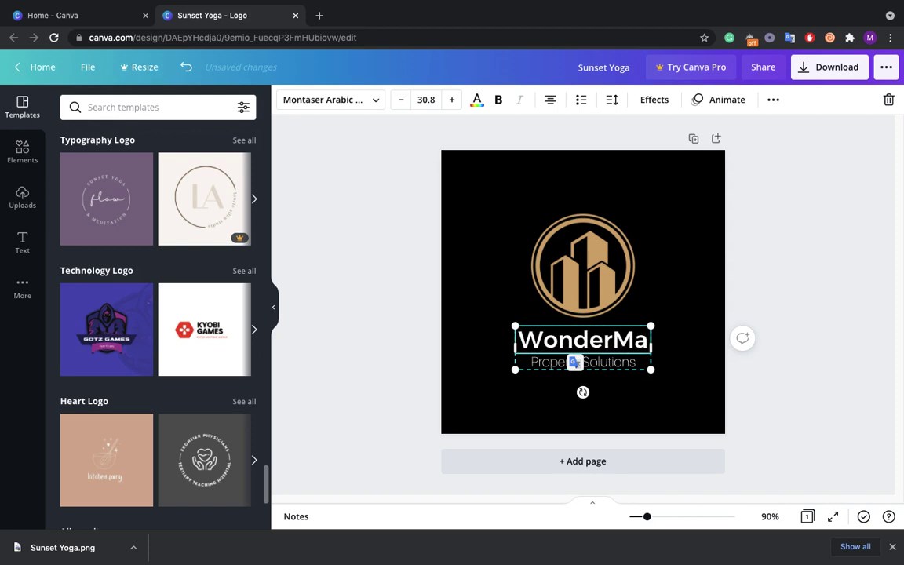
key(Return)
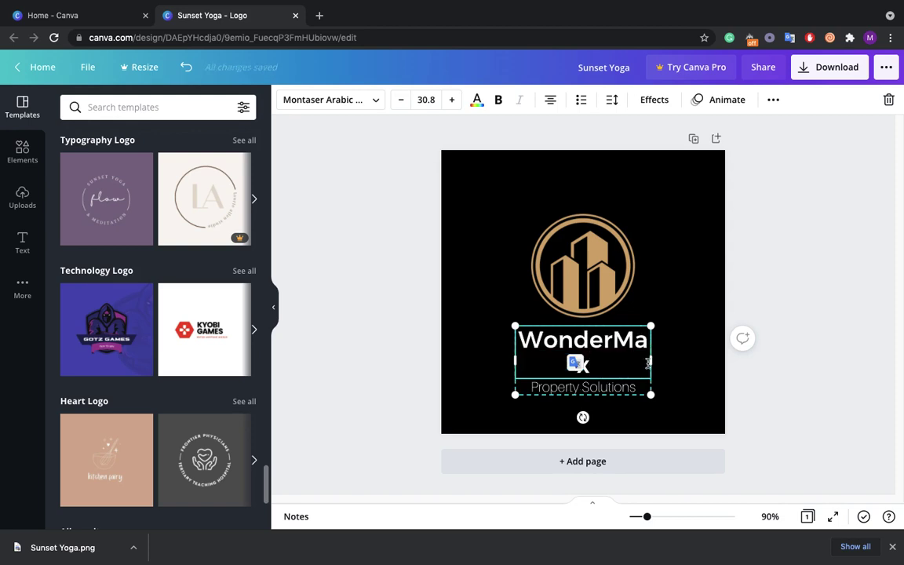
text(x)
drag(650, 362, 659, 360)
click(741, 337)
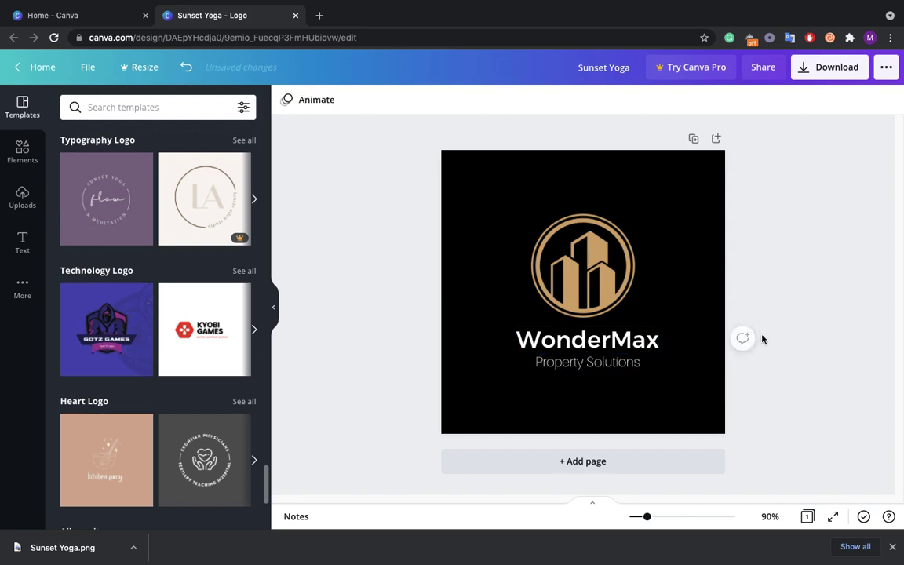
Delete the "Property Solutions" tagline below the company name.
triple_click(605, 361)
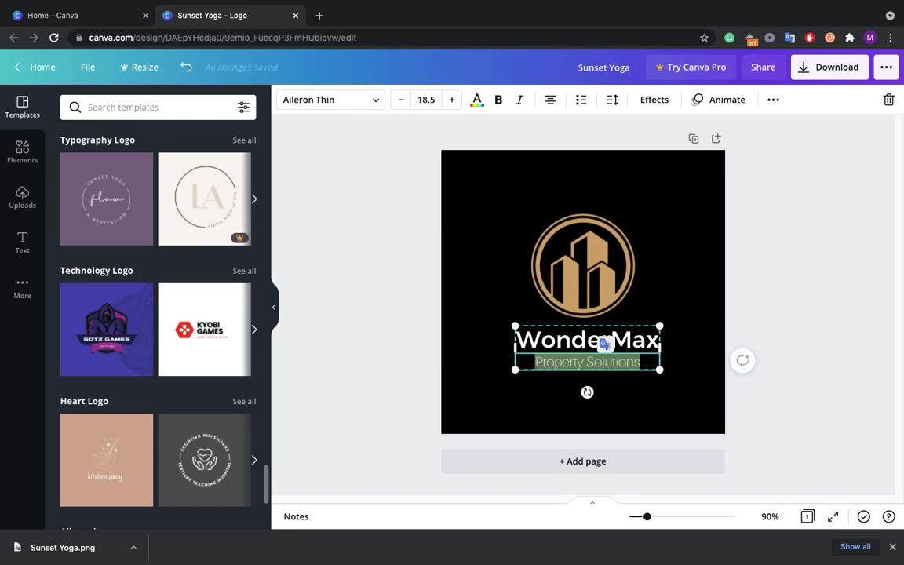
key(BackSpace)
click(799, 292)
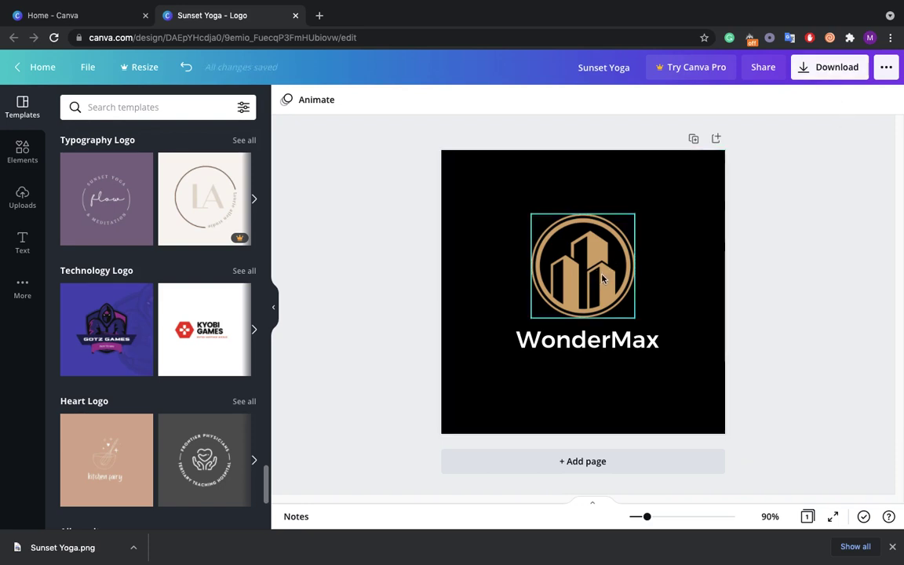
Recolour the gold buildings icon to the dark blue default colour.
click(541, 247)
click(285, 99)
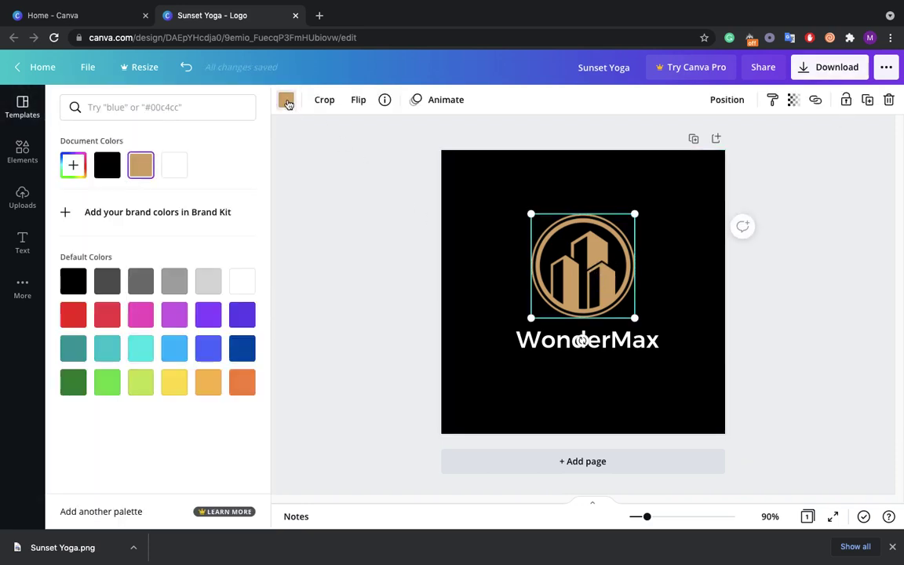
click(173, 350)
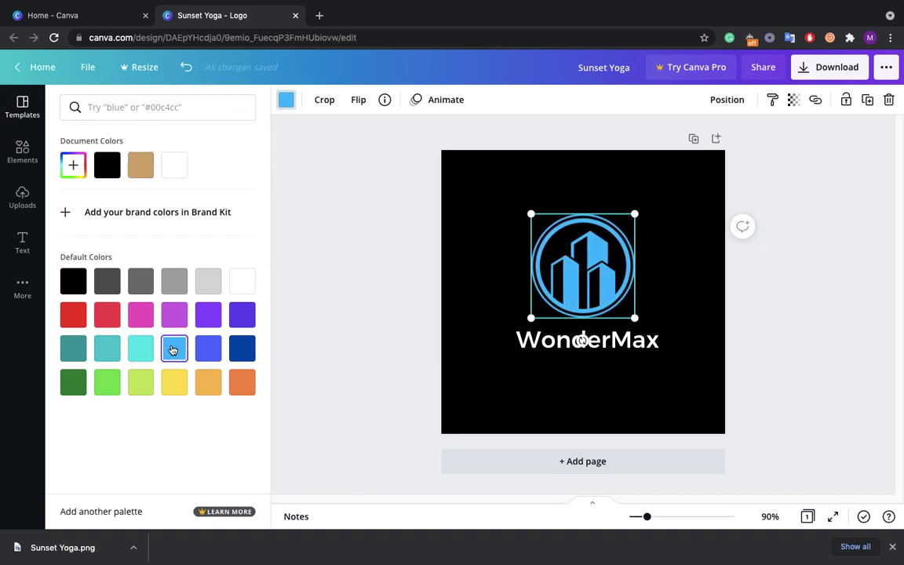
click(236, 349)
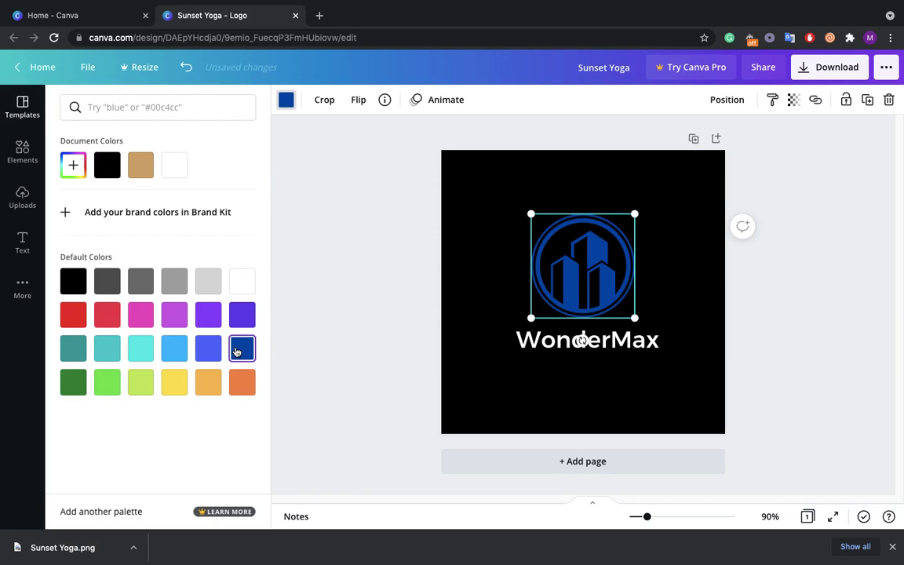
click(872, 248)
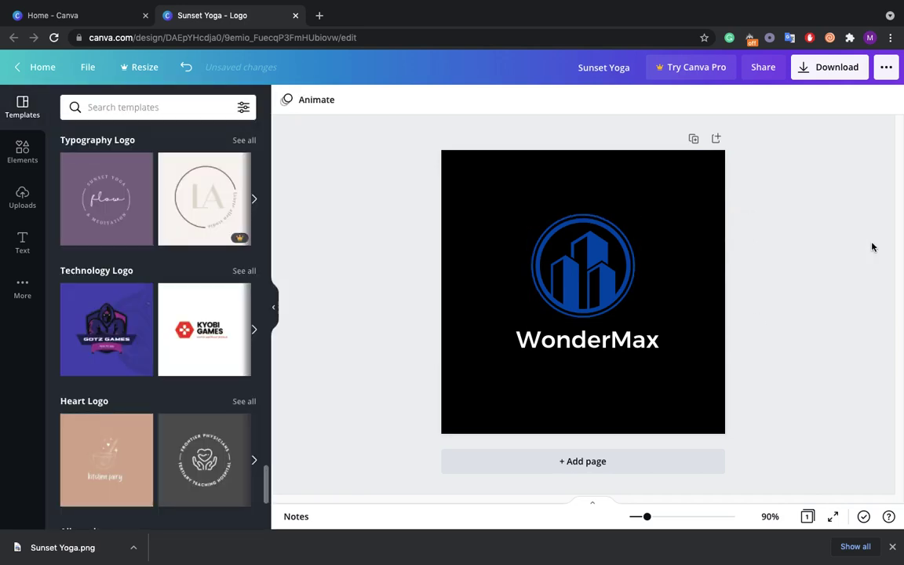
Recolour the "WonderMax" text to the same dark blue default colour as the icon.
click(586, 339)
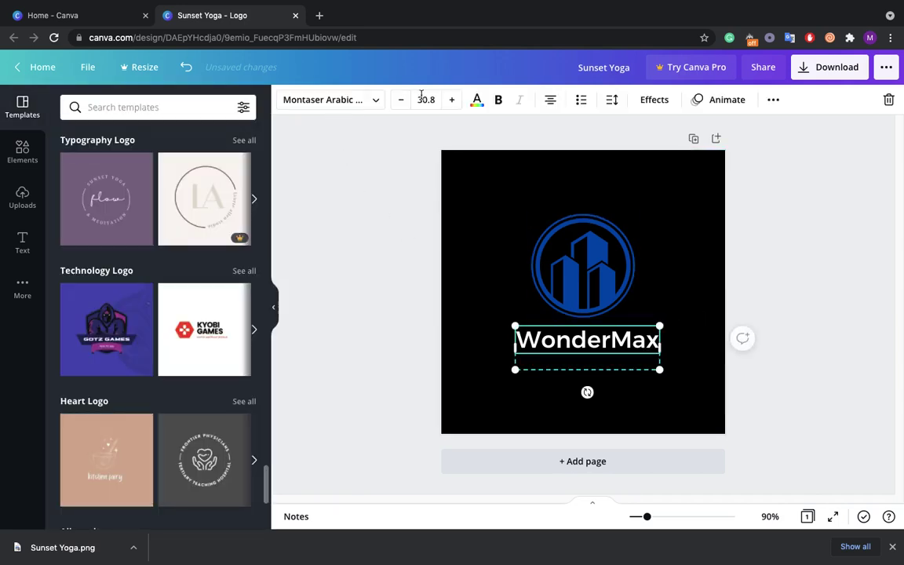
click(476, 102)
click(241, 348)
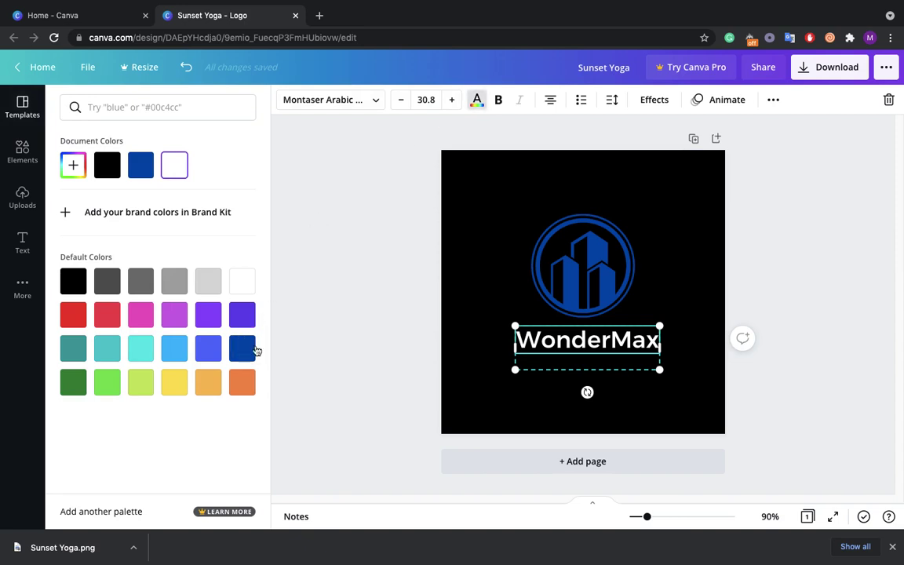
click(390, 290)
click(341, 276)
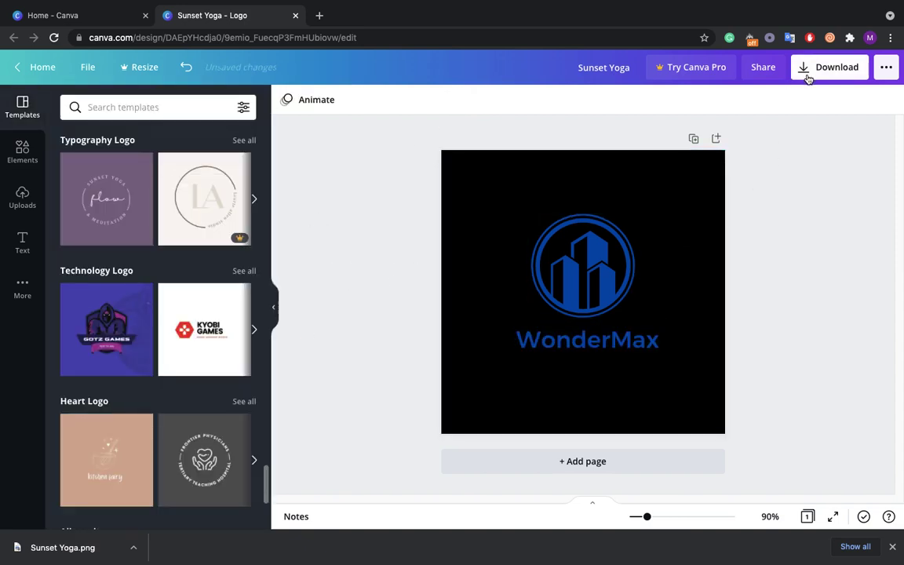
Align the buildings icon and the "WonderMax" text to each other's horizontal centre.
drag(382, 212, 701, 366)
click(719, 102)
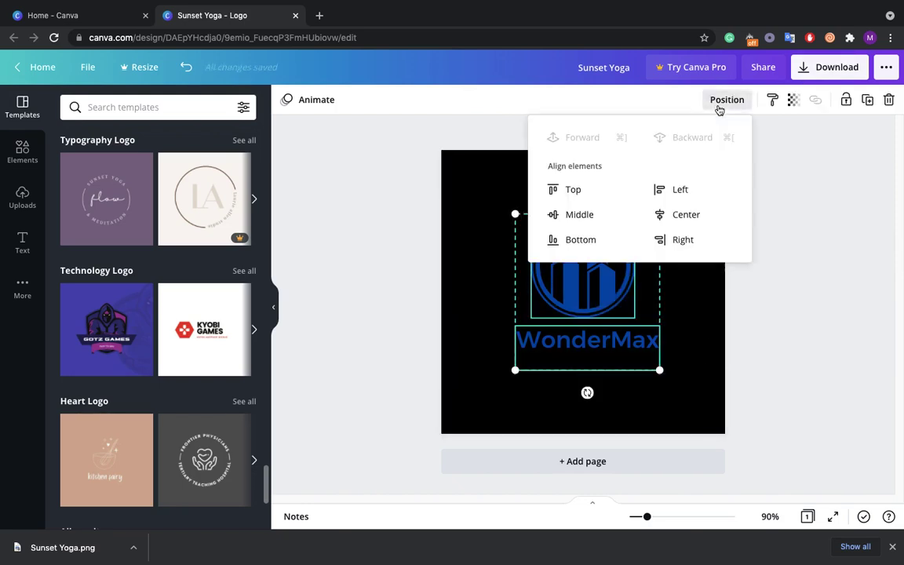
click(693, 212)
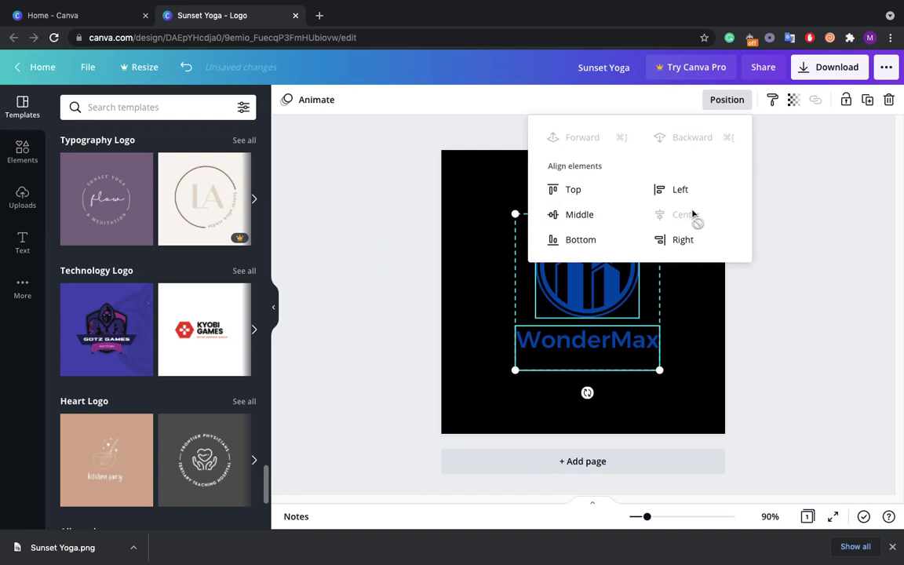
click(872, 338)
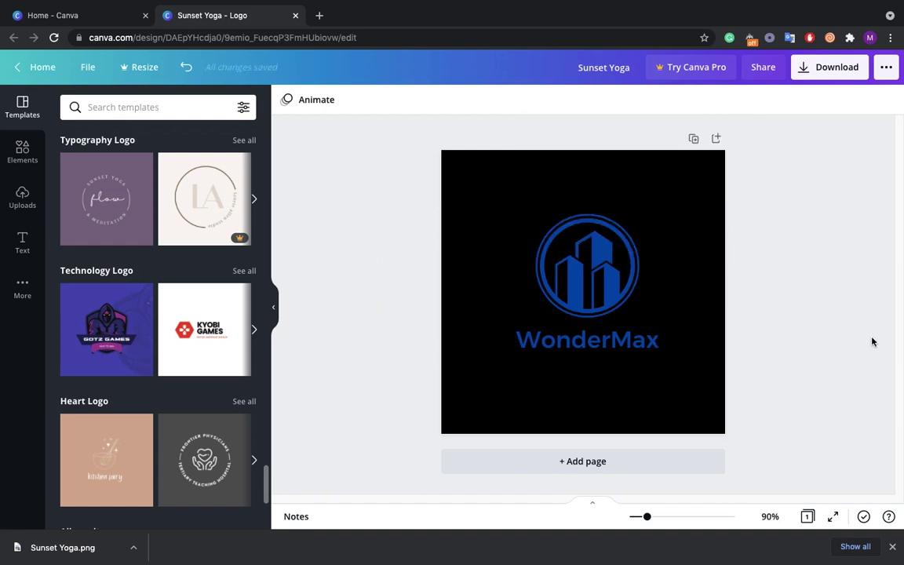
Download the WonderMax logo as a PNG and close the referral message.
click(828, 69)
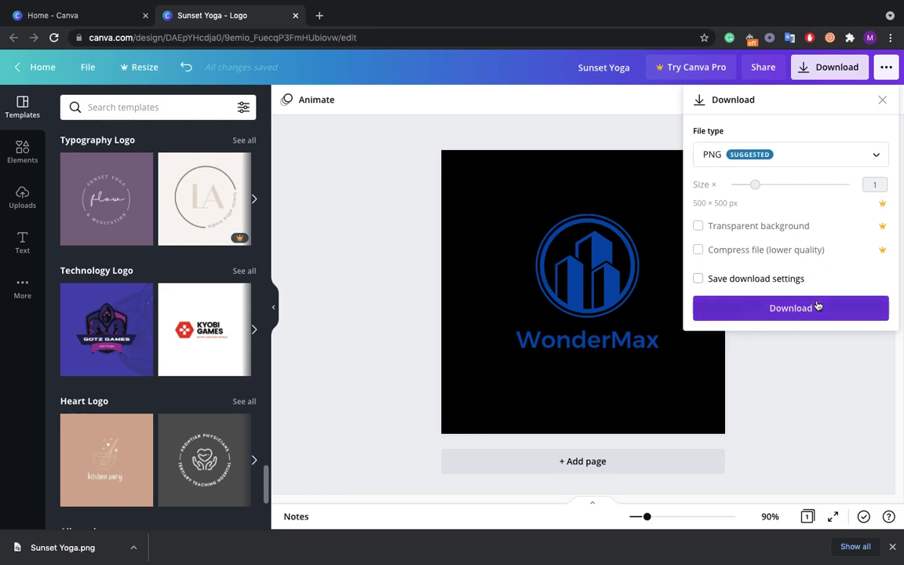
click(817, 308)
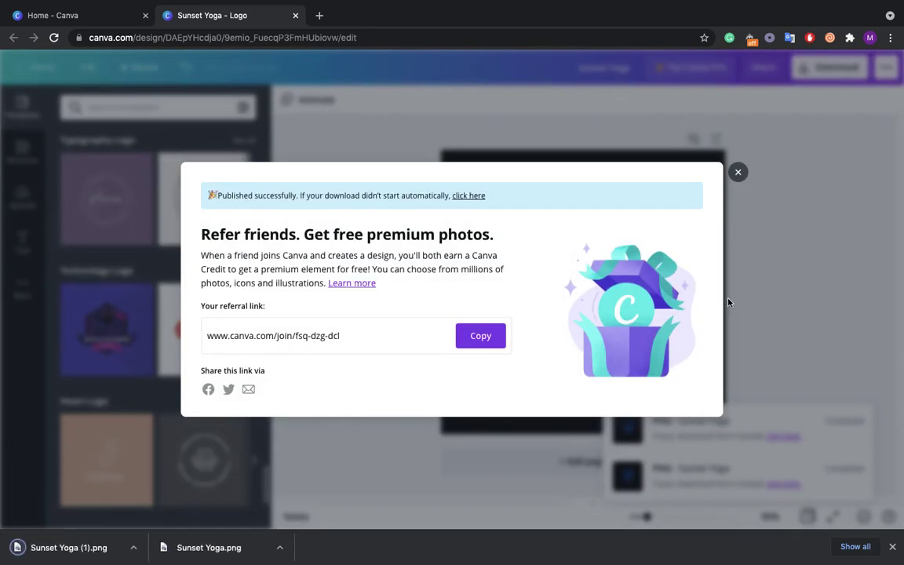
click(737, 173)
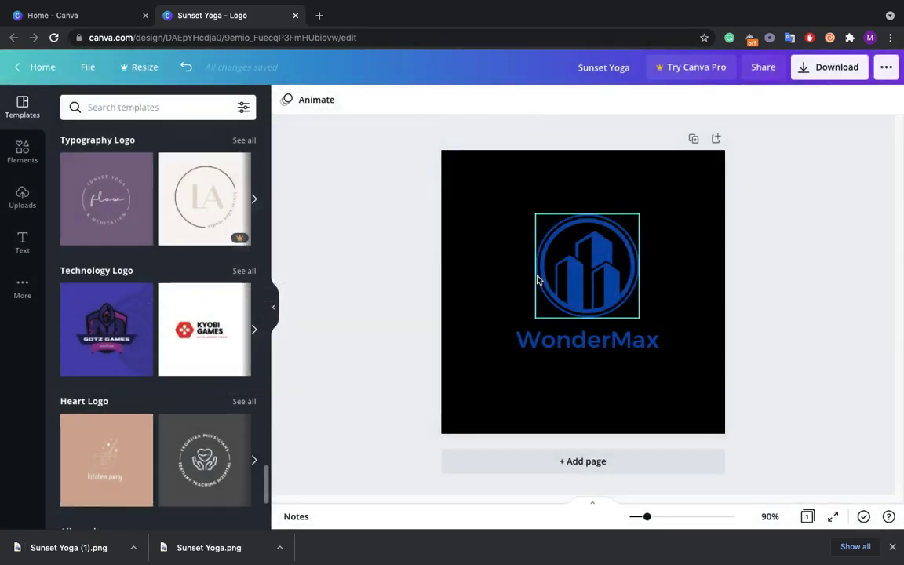
Show the downloaded Sunset Yoga (1).png in Finder, open it in Preview to check the logo, and return to Canva.
click(134, 547)
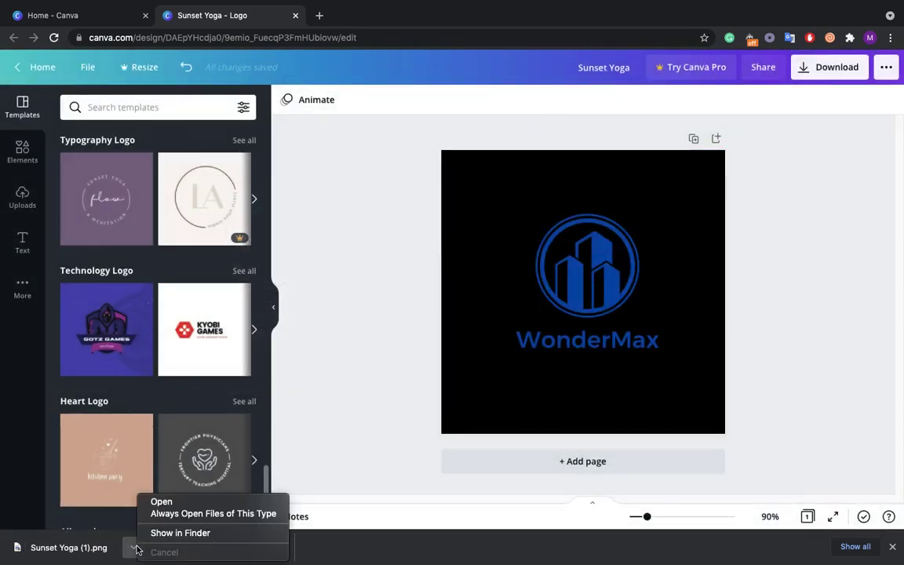
click(185, 533)
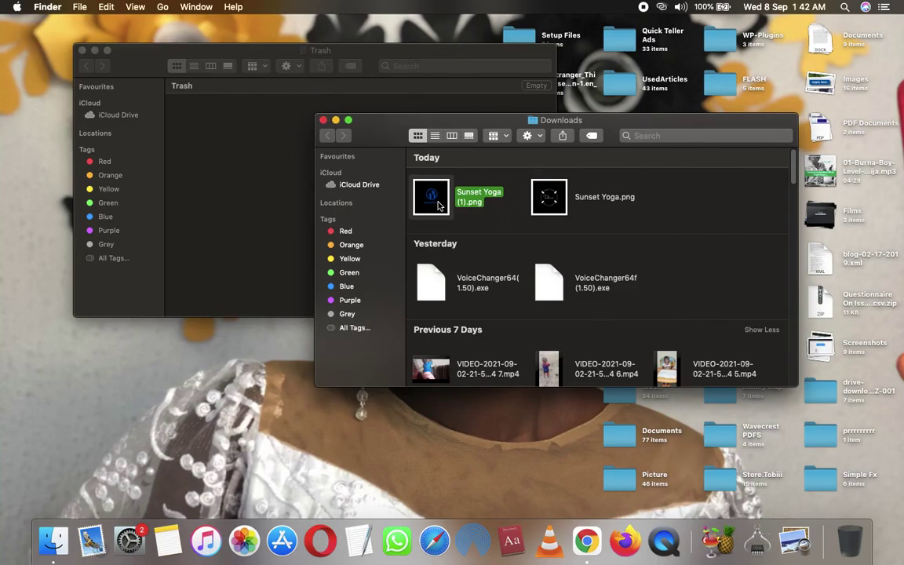
double_click(444, 201)
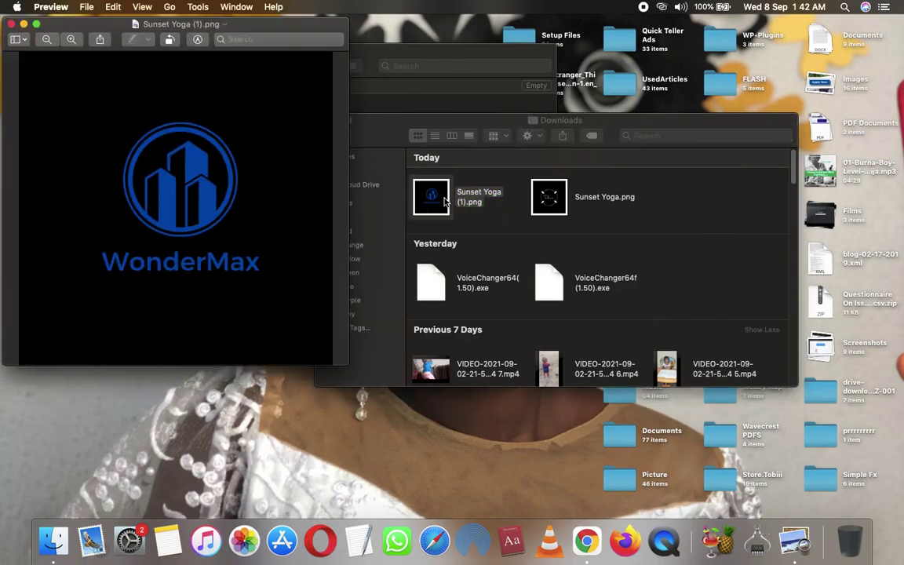
key(ctrl+Right)
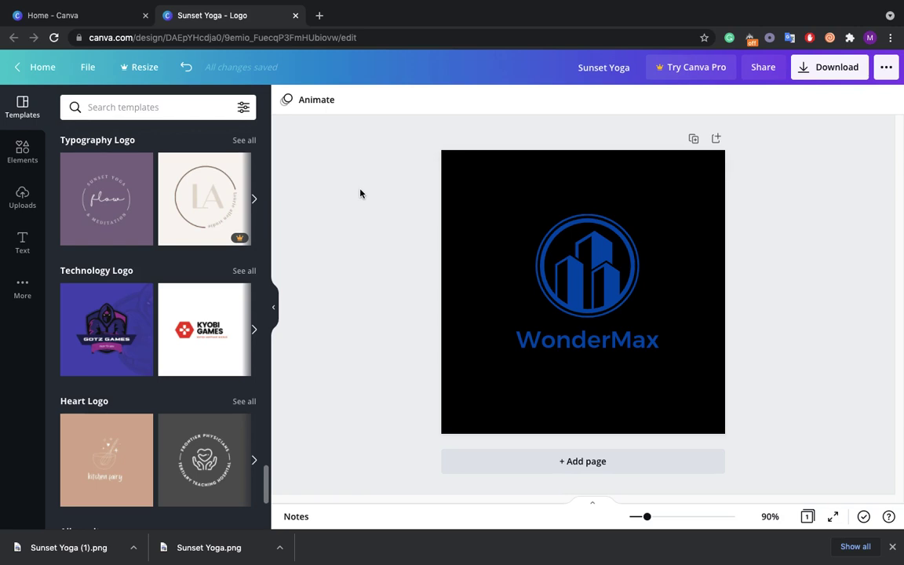
Examine the Canva Pro upgrade offer for "The Digital Marketer" template and close it without upgrading.
scroll(200, 283, down, 10)
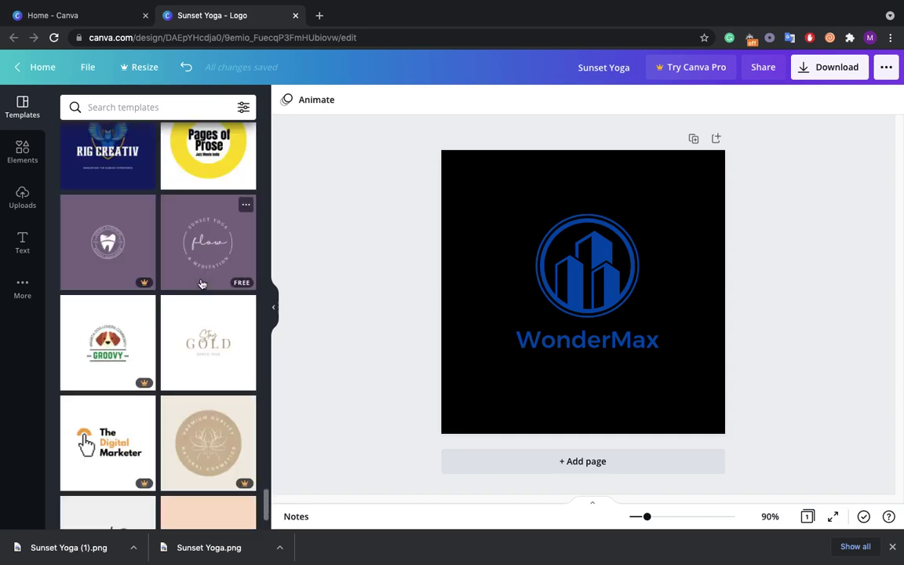
click(118, 431)
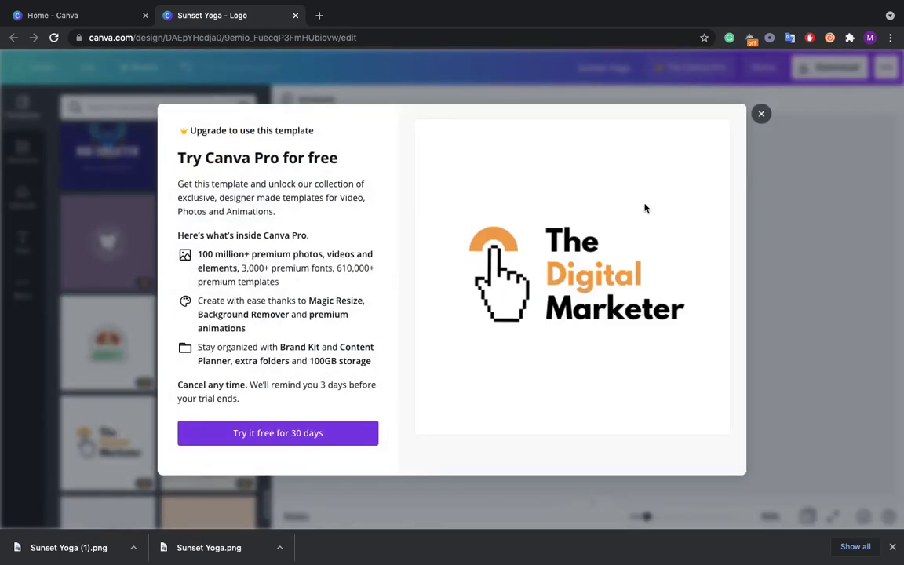
click(759, 115)
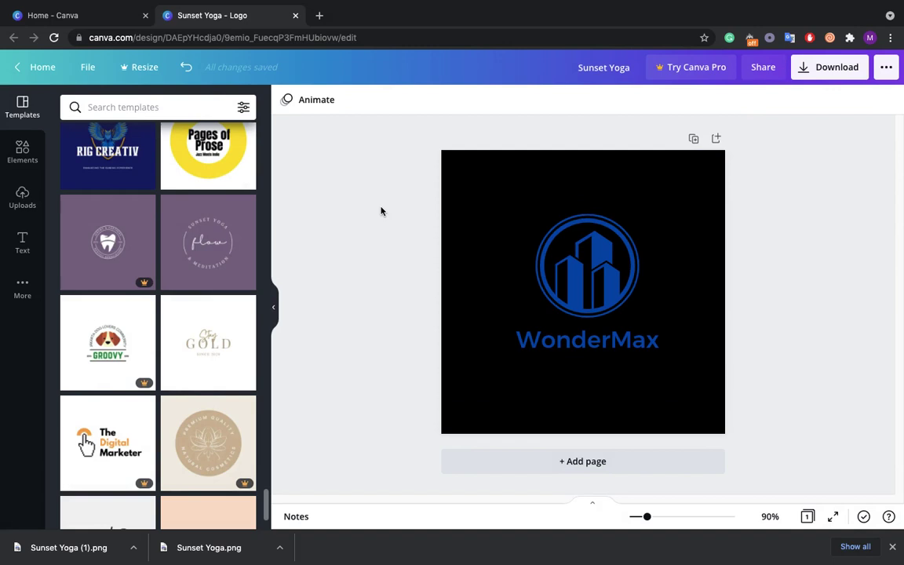
Browse the remaining logo templates to compare the free and Pro designs.
scroll(226, 276, down, 5)
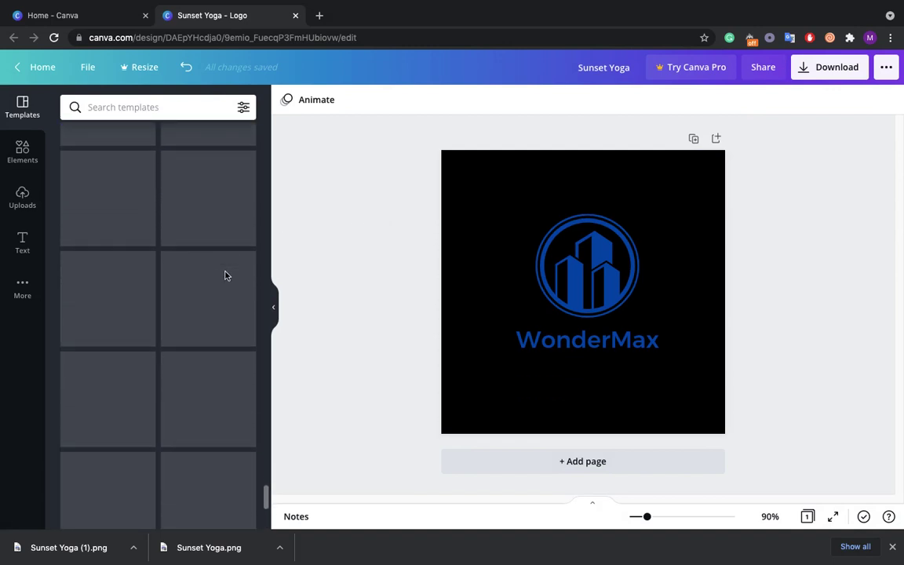
scroll(225, 279, up, 3)
scroll(225, 292, up, 1)
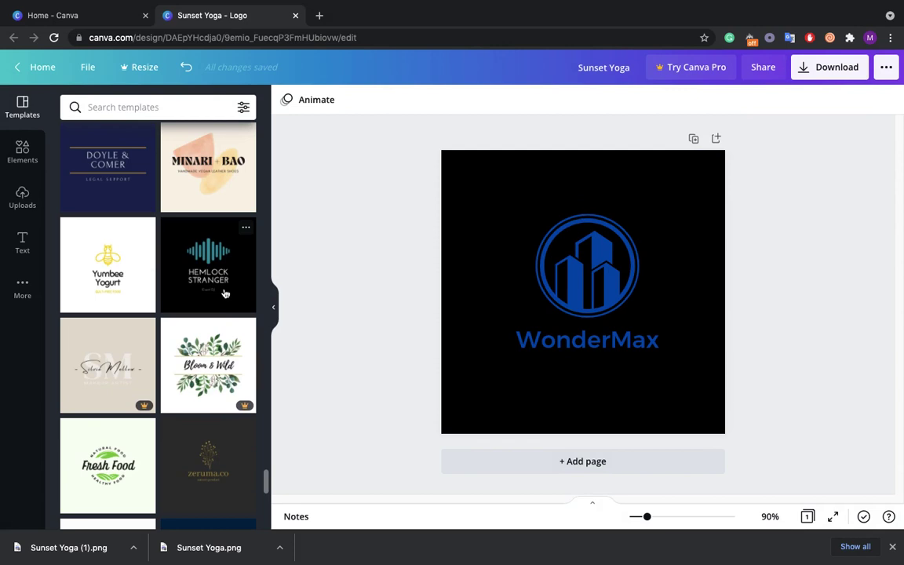
scroll(225, 292, down, 7)
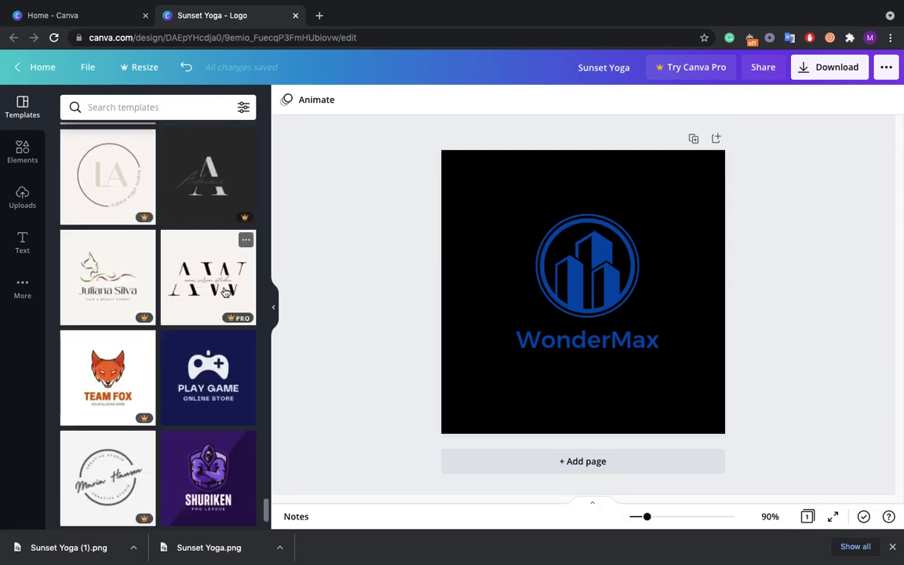
scroll(226, 292, down, 3)
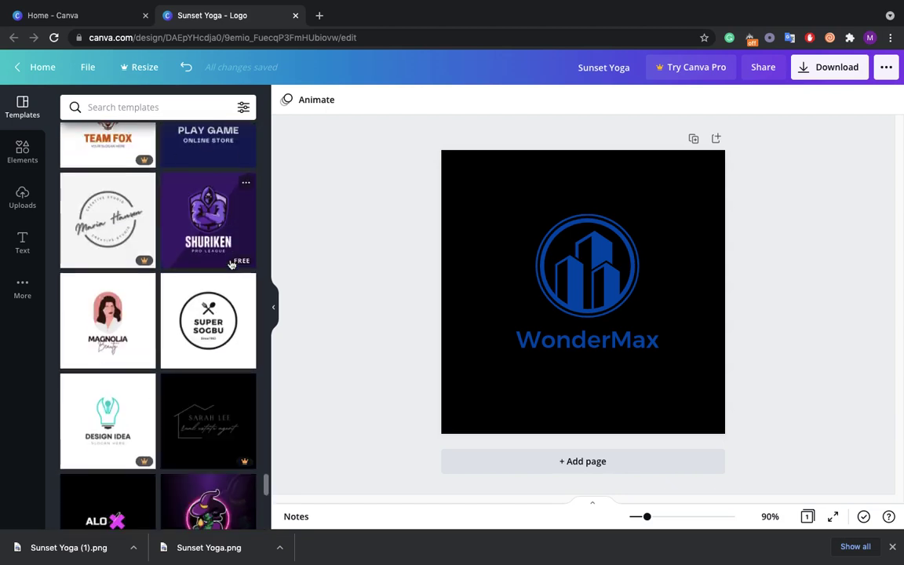